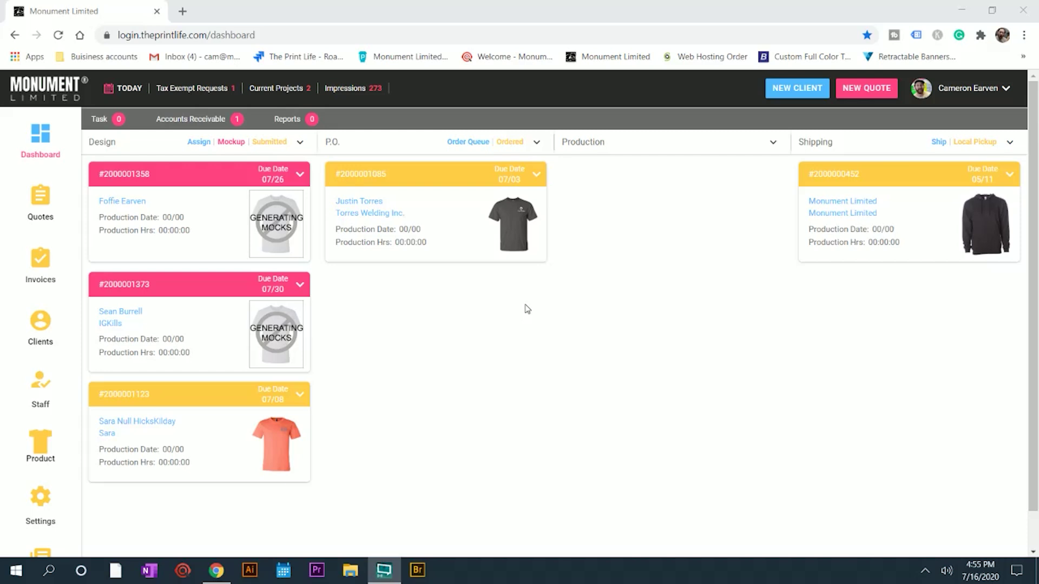
- Start a new quote and advance to its Final Price: 36 shirts at $270.63
click(861, 92)
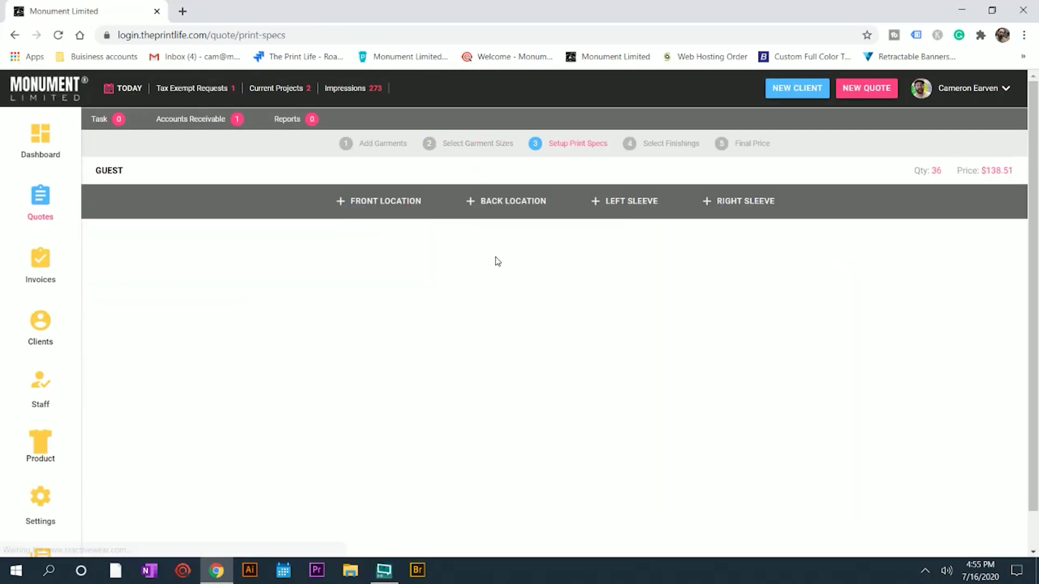
click(741, 143)
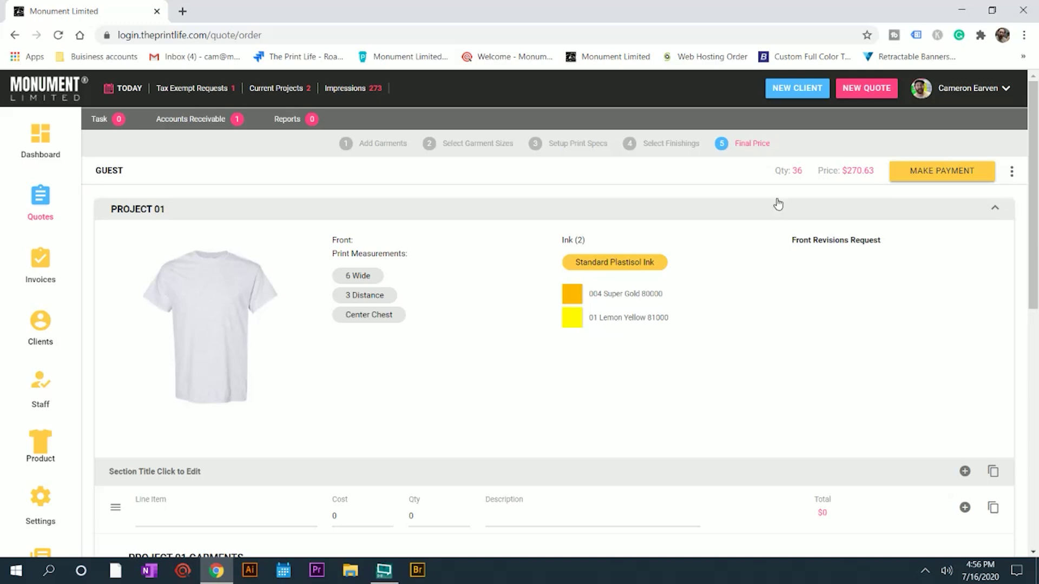
- Save the quote and assign it to the matching existing client found by search
click(1010, 176)
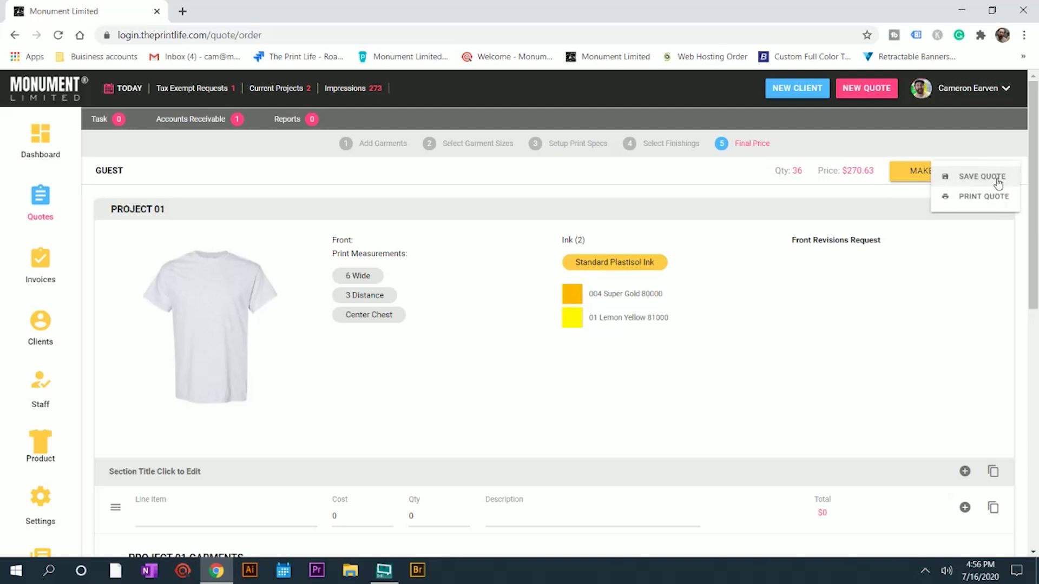
click(997, 179)
click(436, 315)
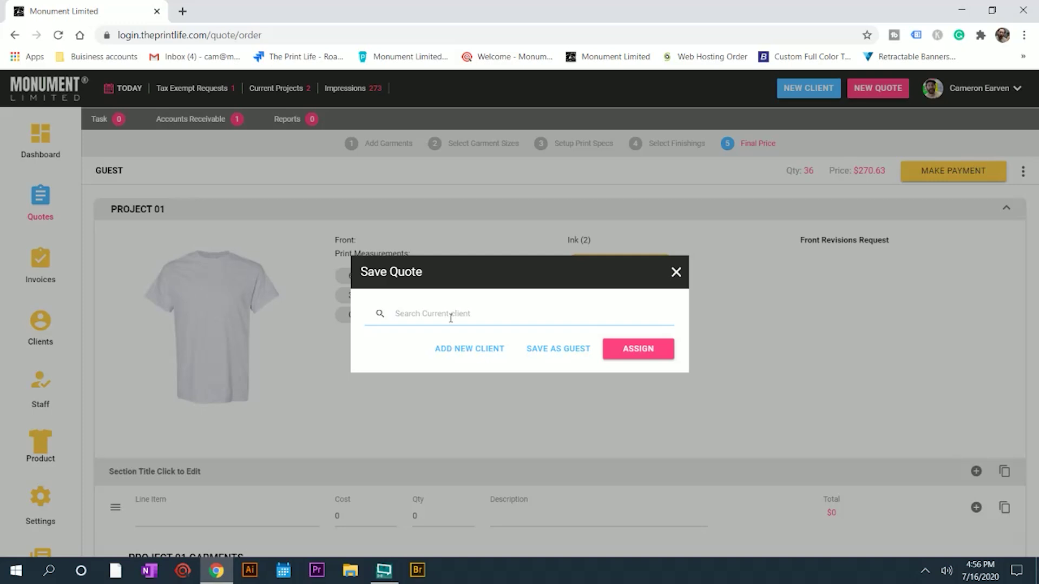
text(fof)
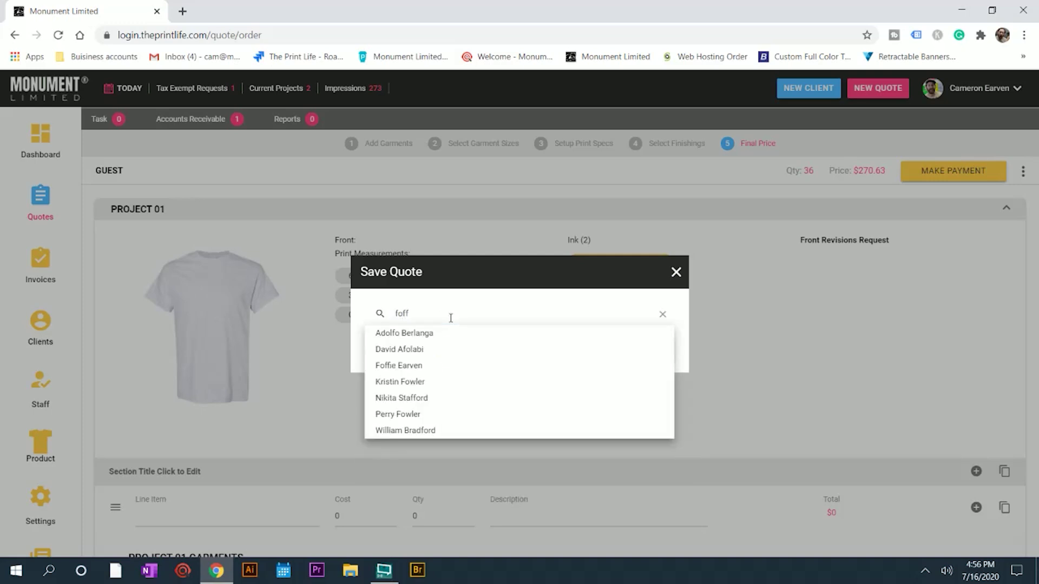
text(f)
click(399, 365)
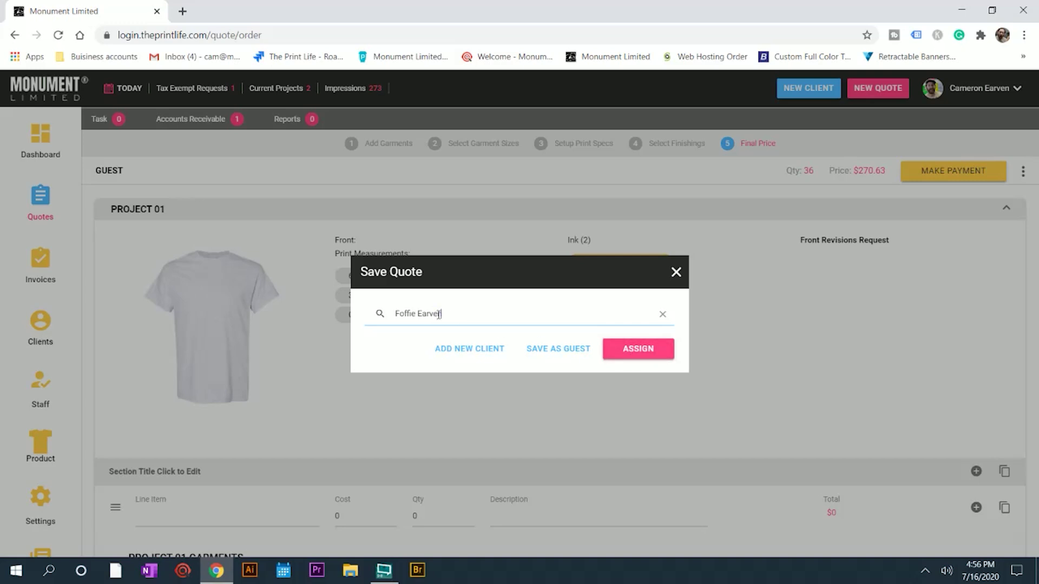
click(626, 350)
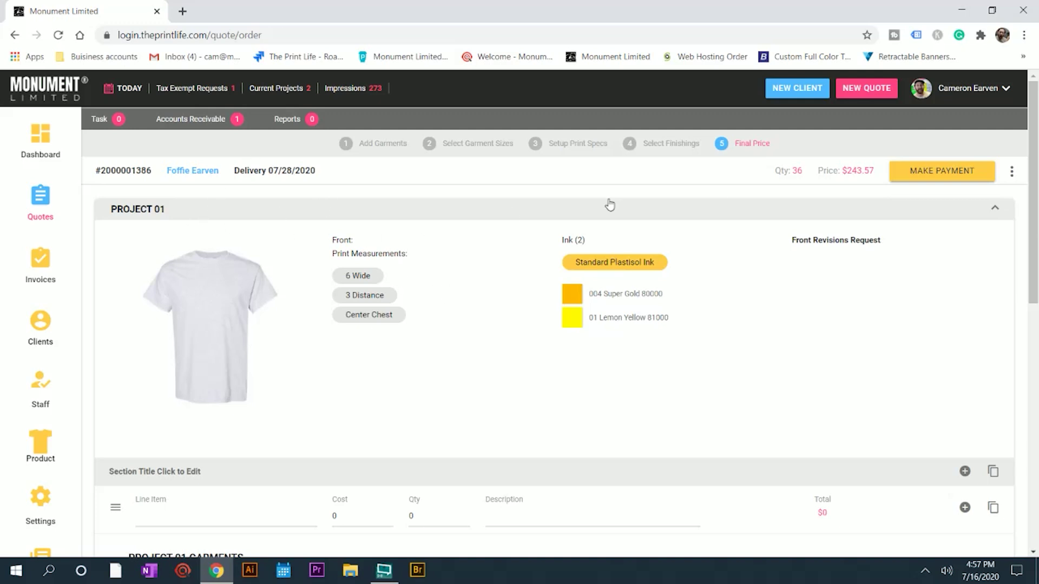
- Email the quote to the client with subject 'Test' and the Order URL tag in the message
click(1012, 173)
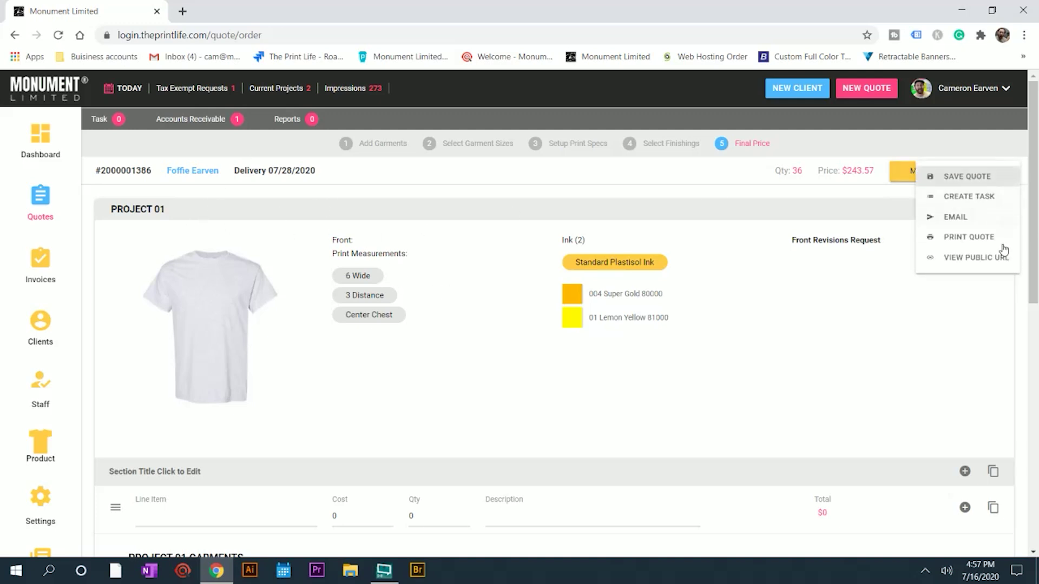
click(956, 218)
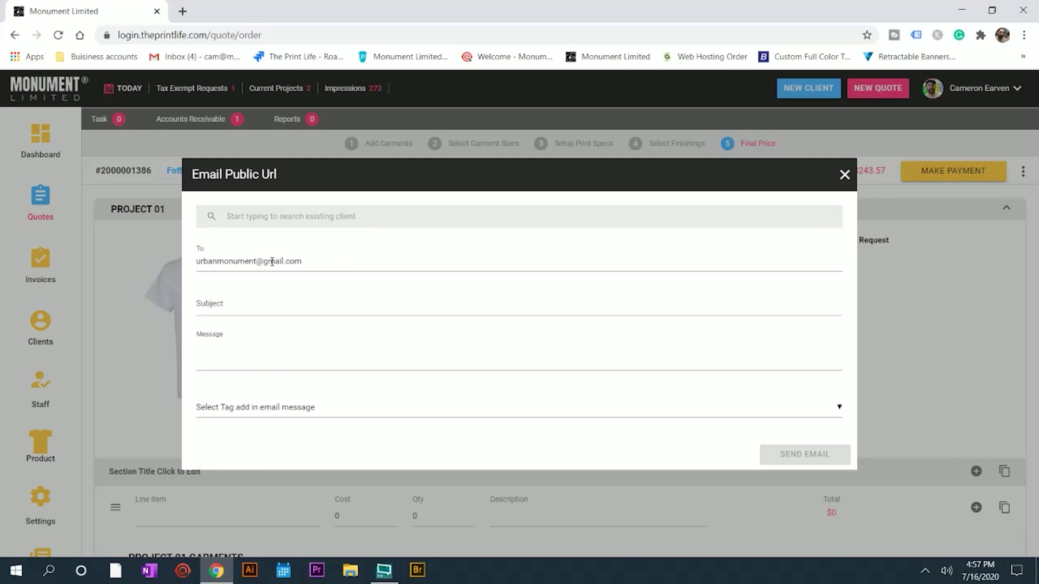
click(256, 310)
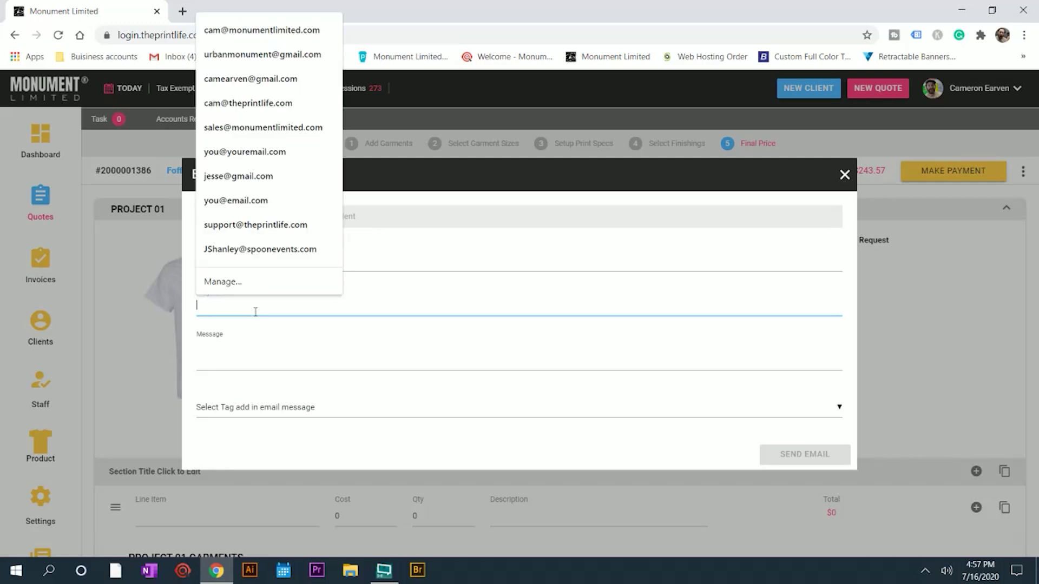
text(Test)
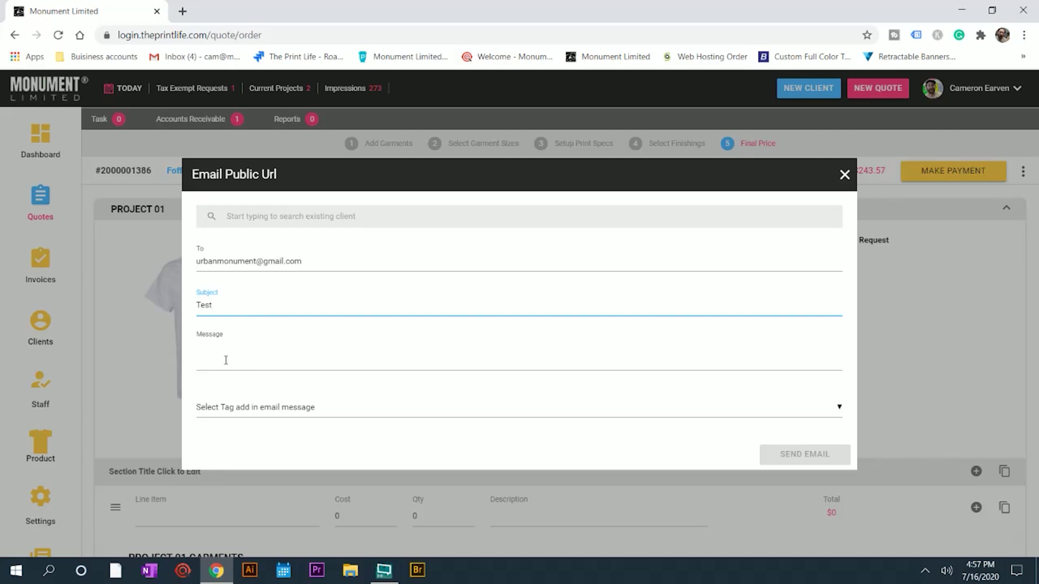
click(226, 358)
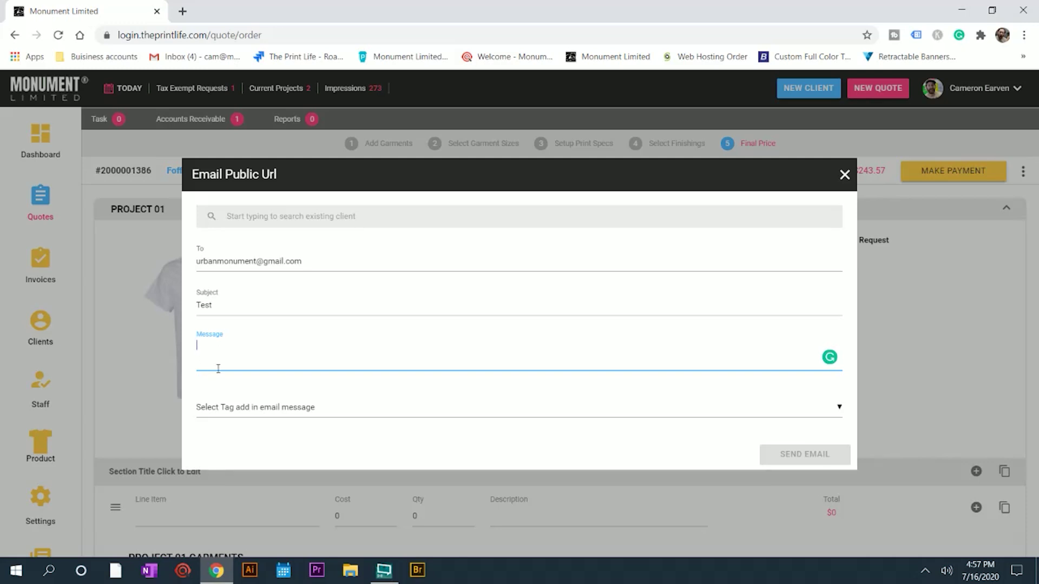
click(350, 415)
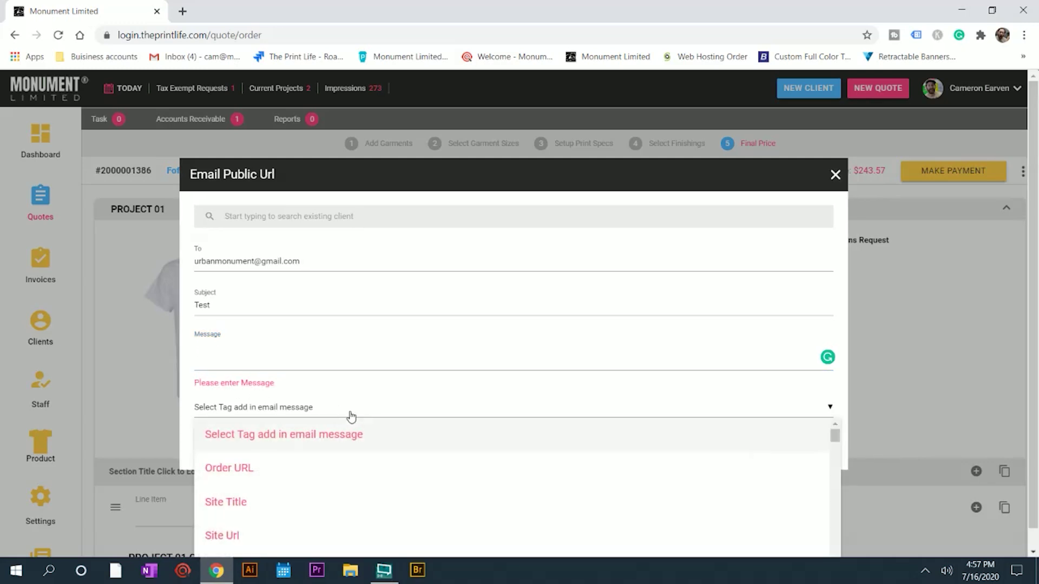
click(242, 475)
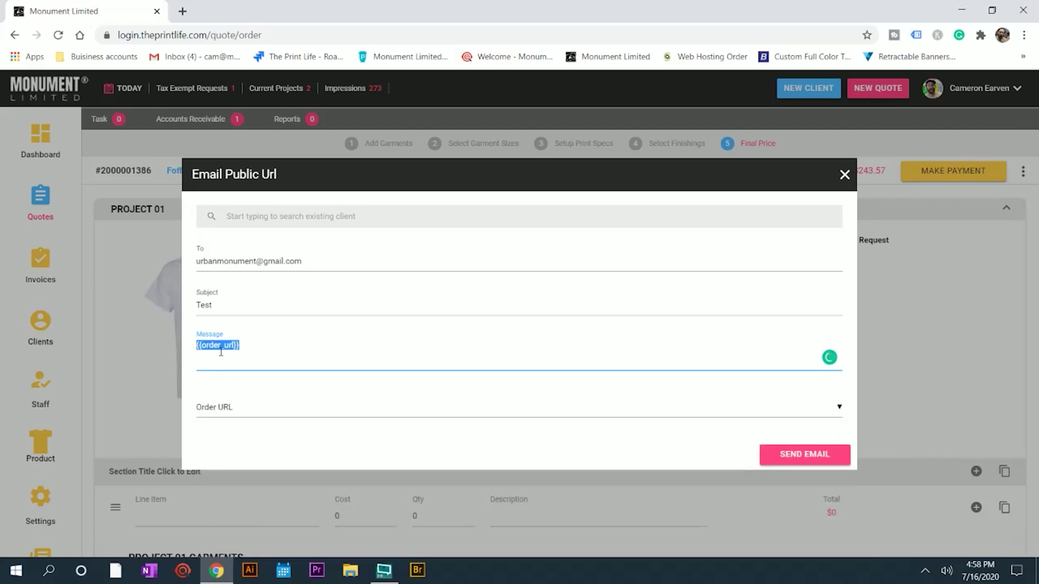
click(795, 455)
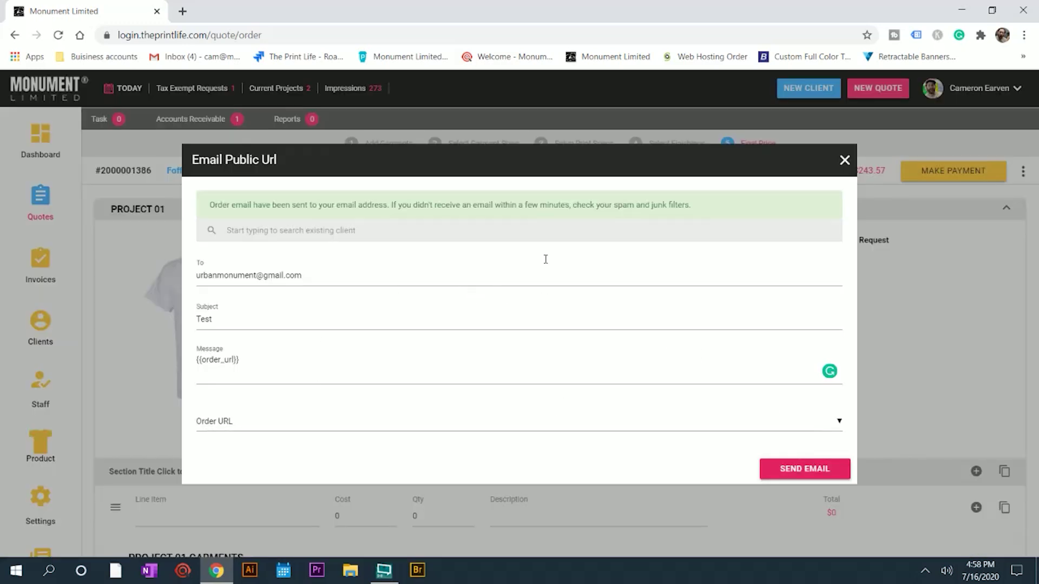
click(843, 161)
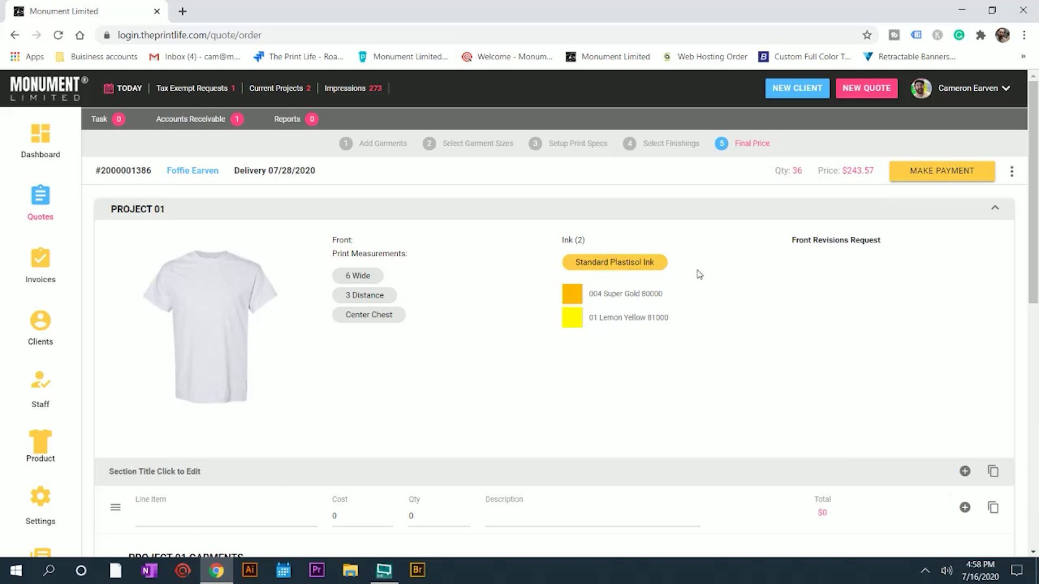
- Open the Gmail inbox in a new tab and open the 'Test' email
scroll(368, 283, down, 4)
scroll(379, 290, up, 4)
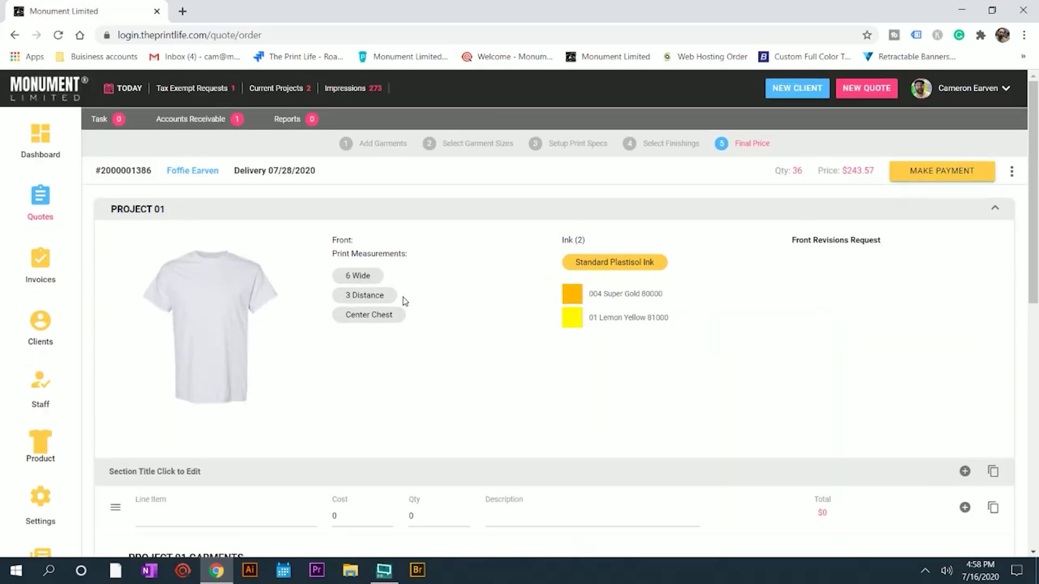
click(183, 11)
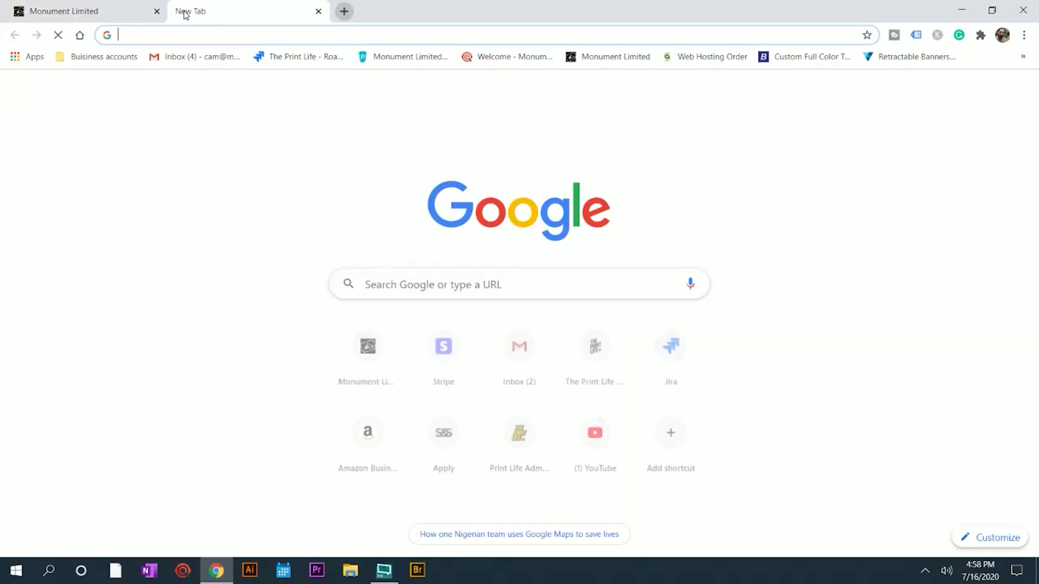
click(174, 58)
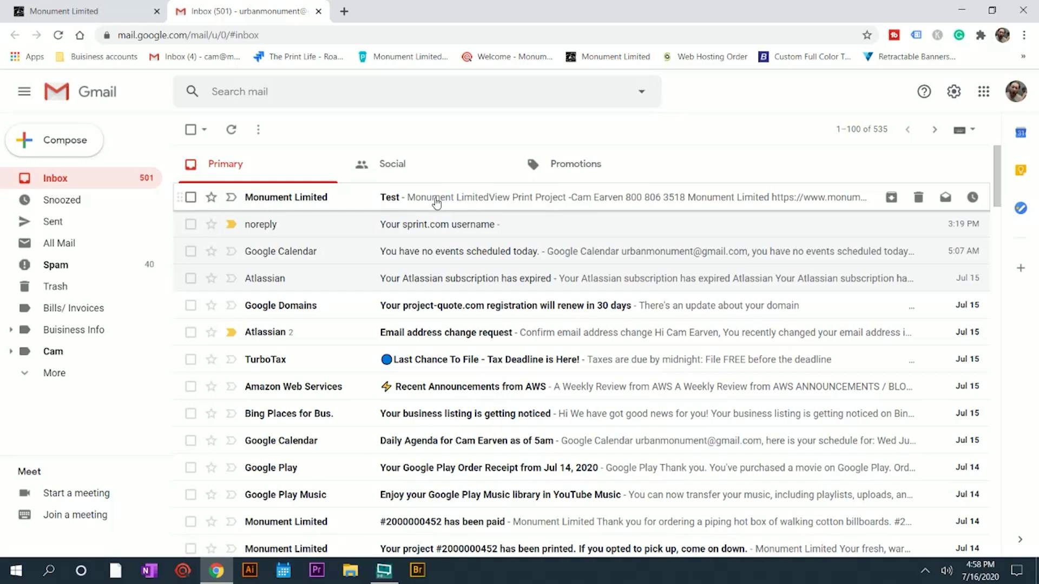
click(401, 200)
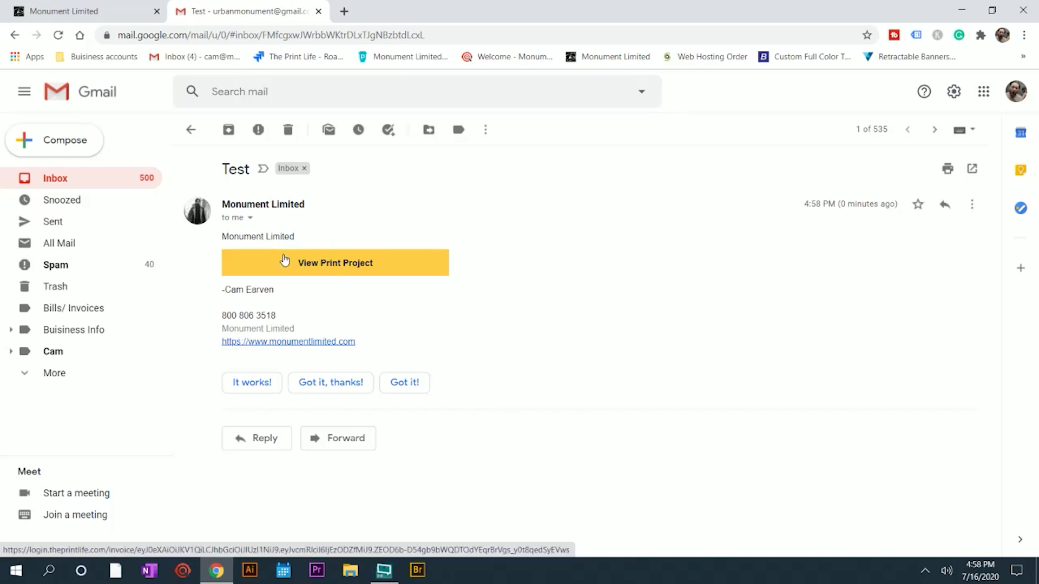
- Open the View Print Project link and look over the client-facing invoice
click(319, 264)
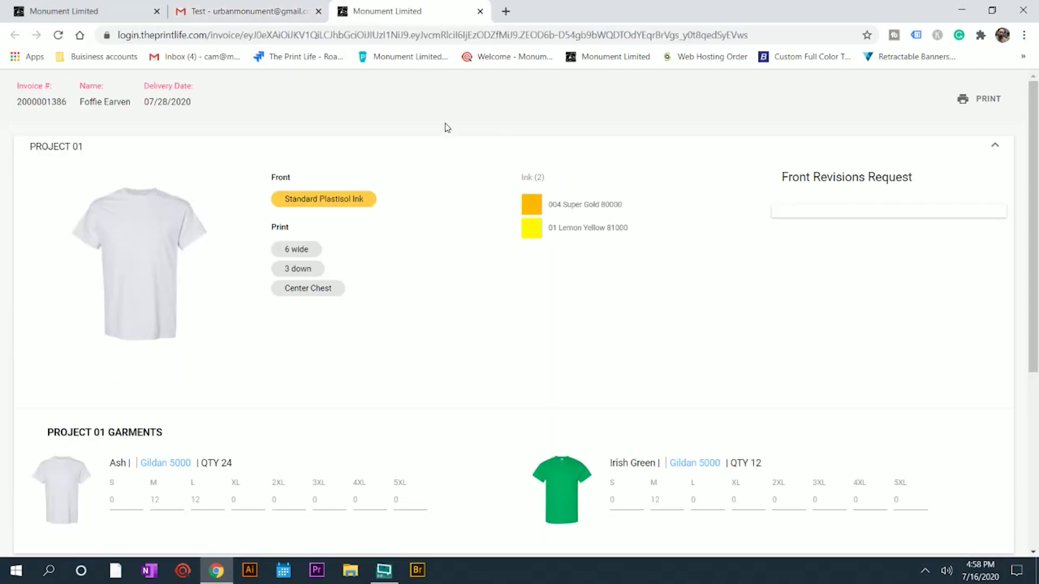
scroll(521, 233, down, 3)
scroll(520, 234, up, 3)
scroll(416, 190, down, 5)
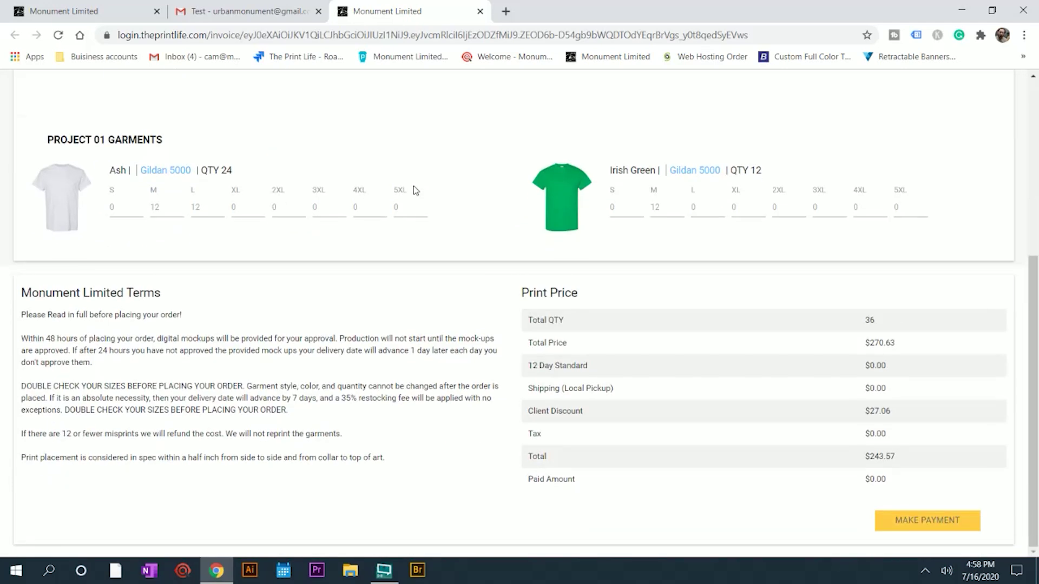
scroll(417, 190, up, 5)
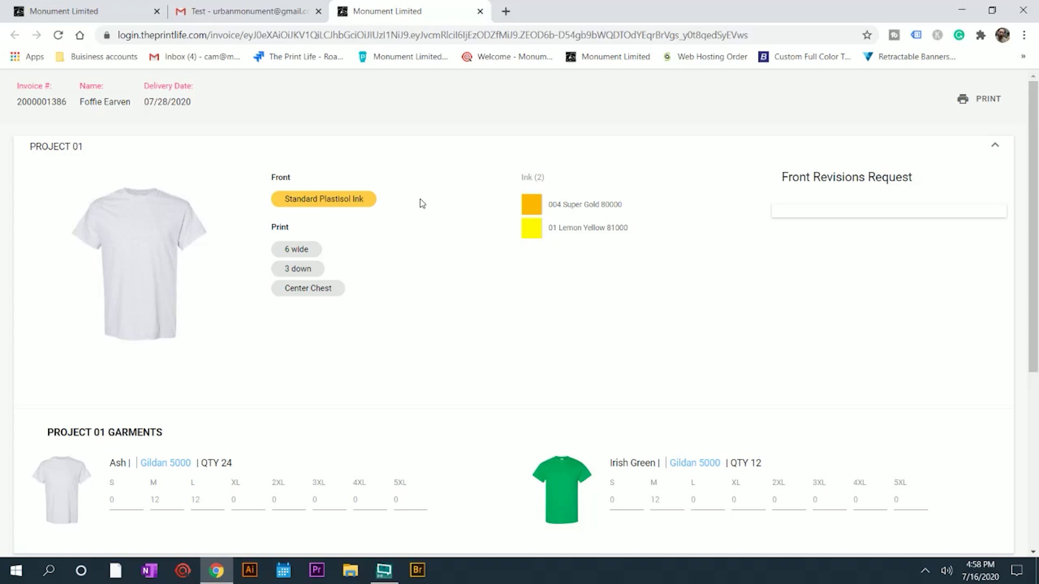
scroll(529, 190, down, 5)
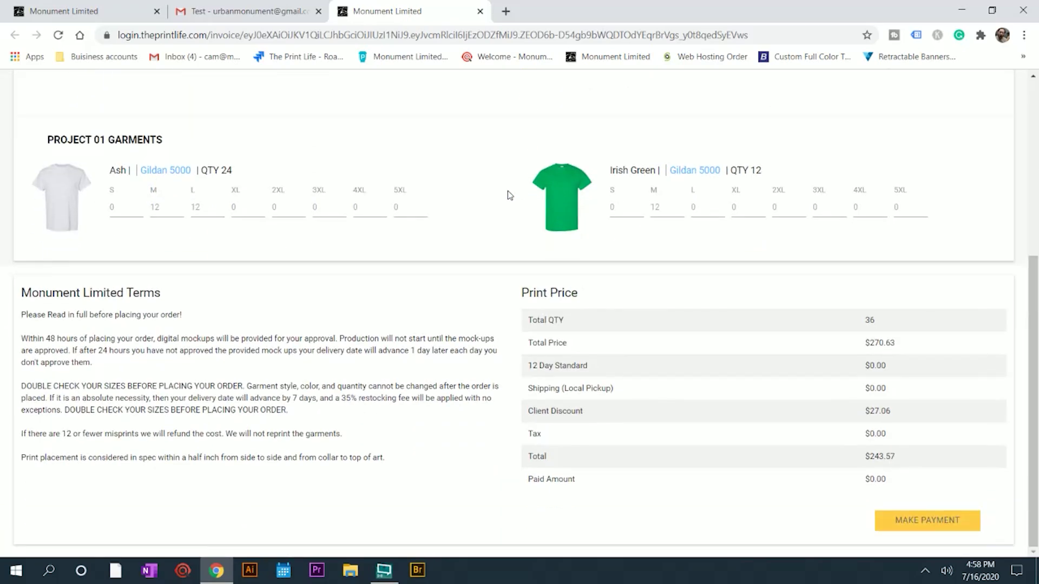
scroll(509, 195, up, 5)
scroll(442, 193, down, 5)
scroll(441, 193, up, 5)
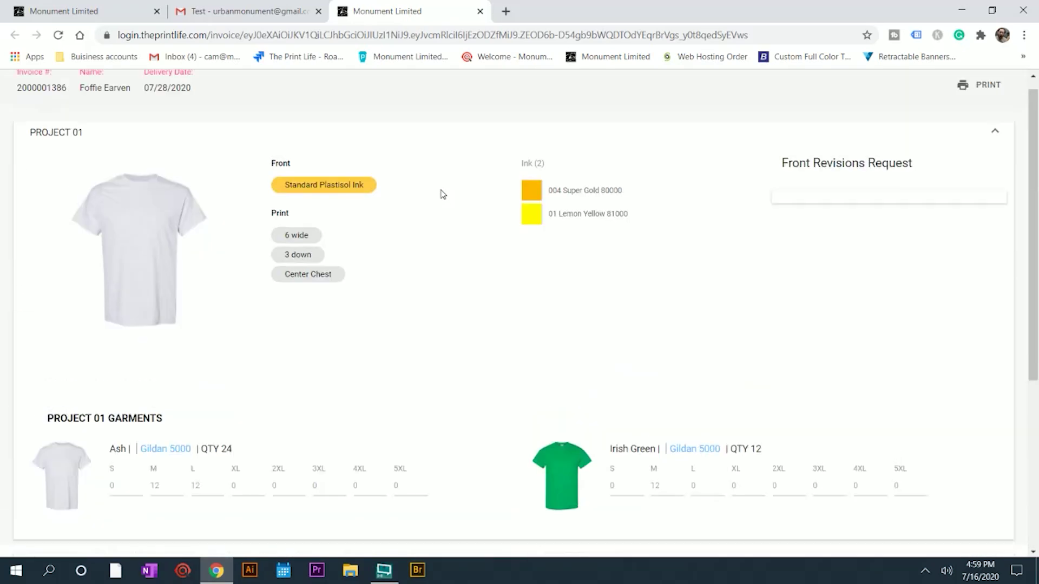
scroll(414, 142, down, 5)
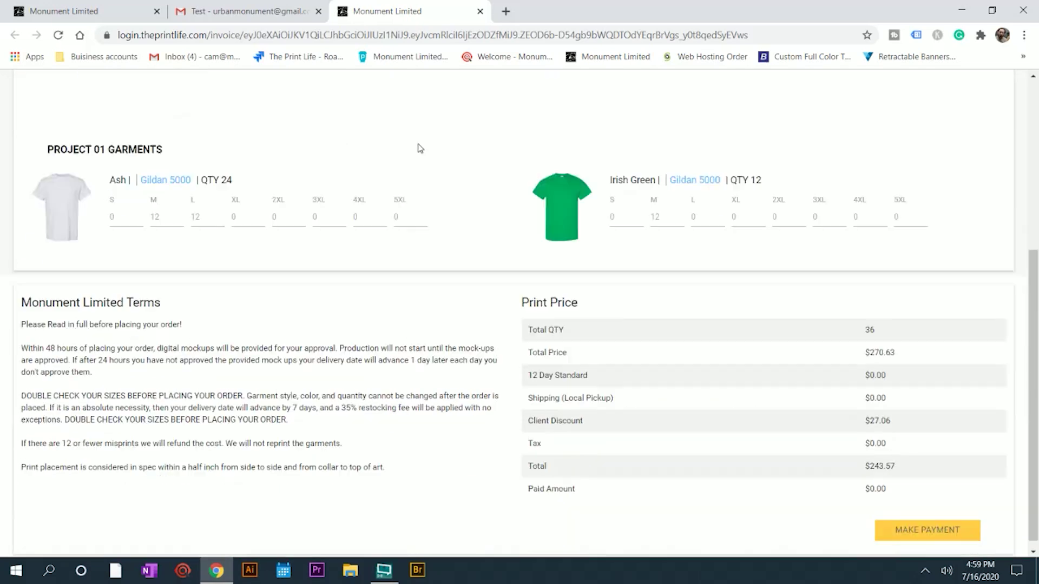
- Preview the $243.57 checkout, close it, and return to the quote tab
click(916, 520)
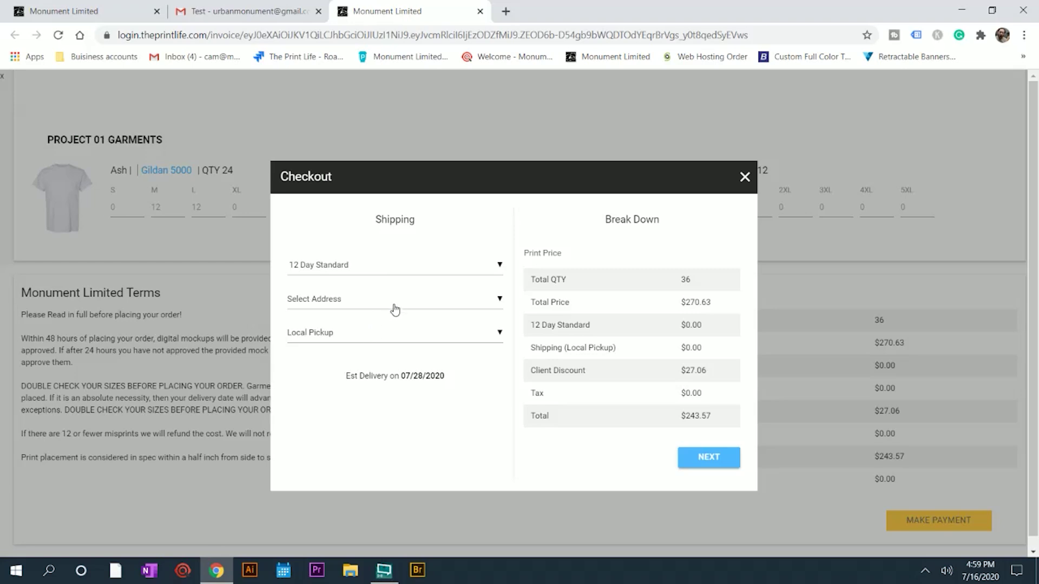
click(744, 177)
scroll(457, 262, up, 5)
scroll(457, 262, down, 2)
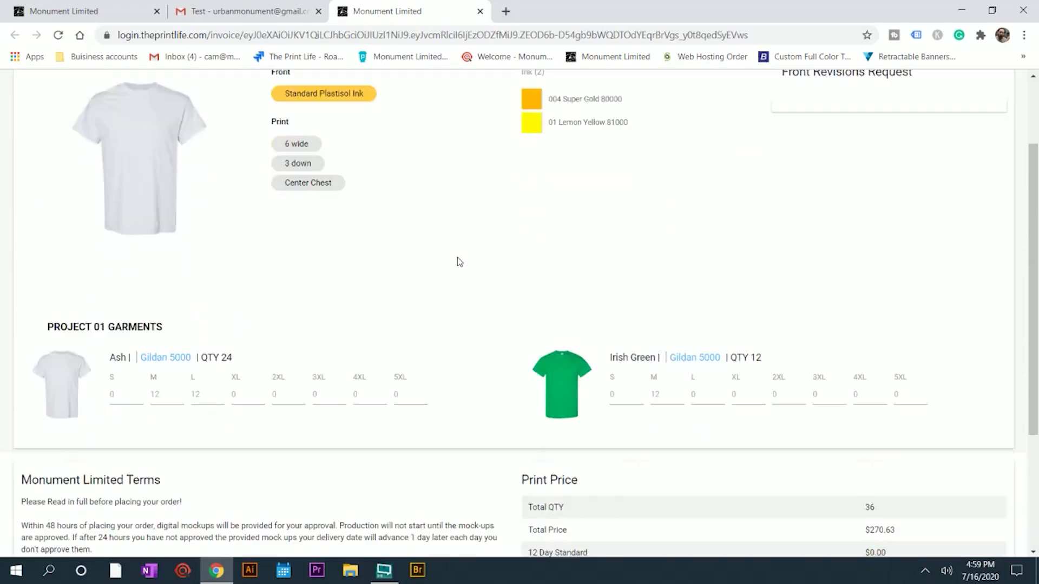
scroll(459, 262, up, 1)
scroll(460, 262, up, 1)
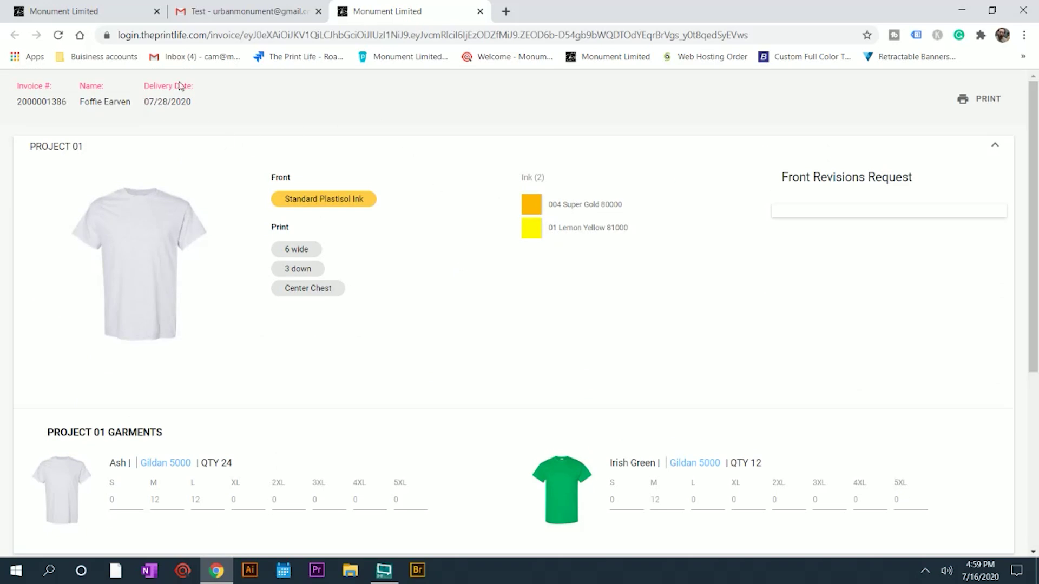
click(125, 11)
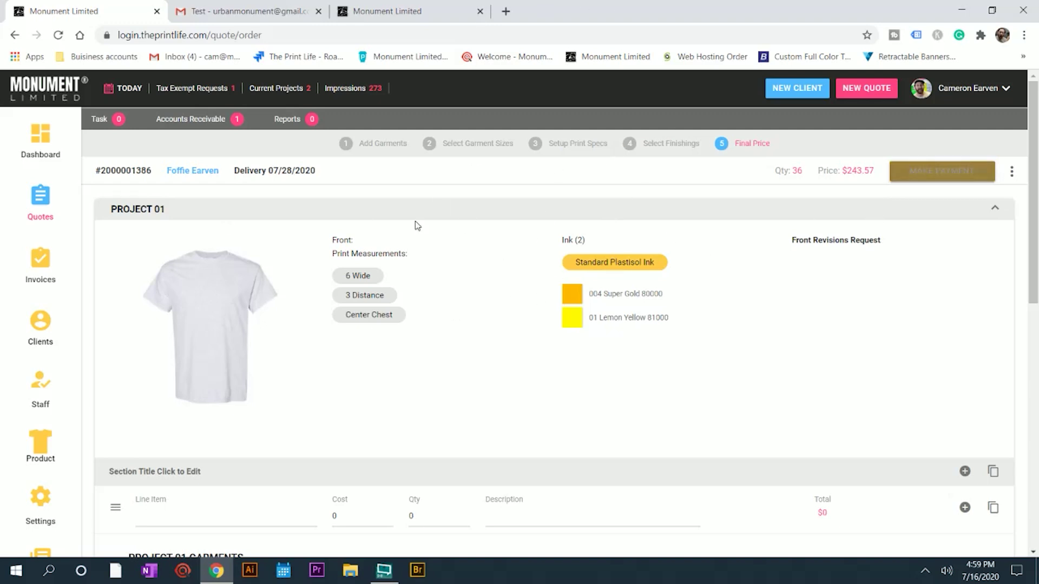
- Save the order to the shop's street address with Local Pickup shipping
click(939, 178)
click(647, 352)
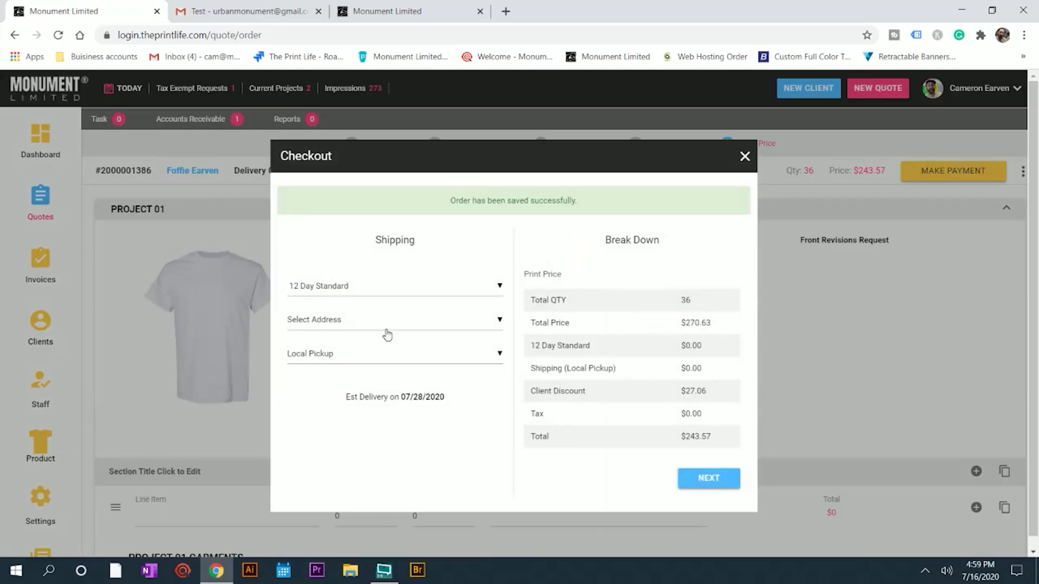
click(331, 328)
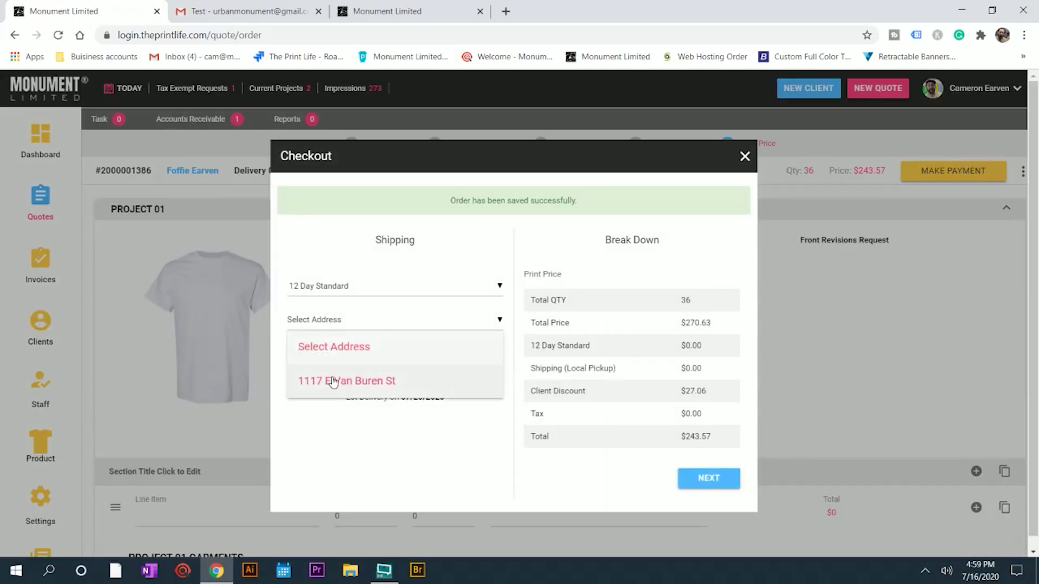
click(332, 377)
click(335, 346)
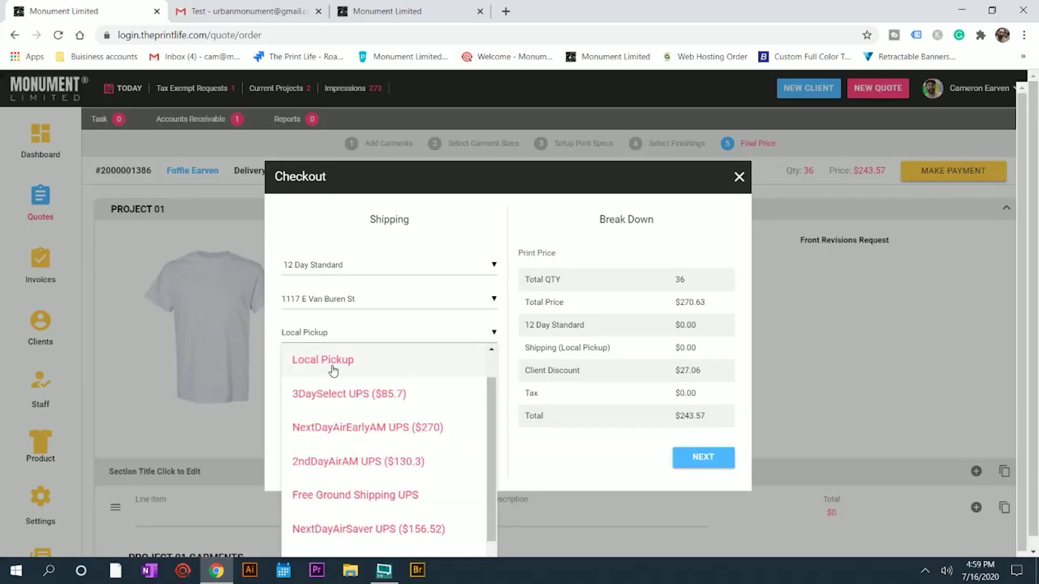
scroll(333, 373, down, 1)
scroll(333, 522, down, 2)
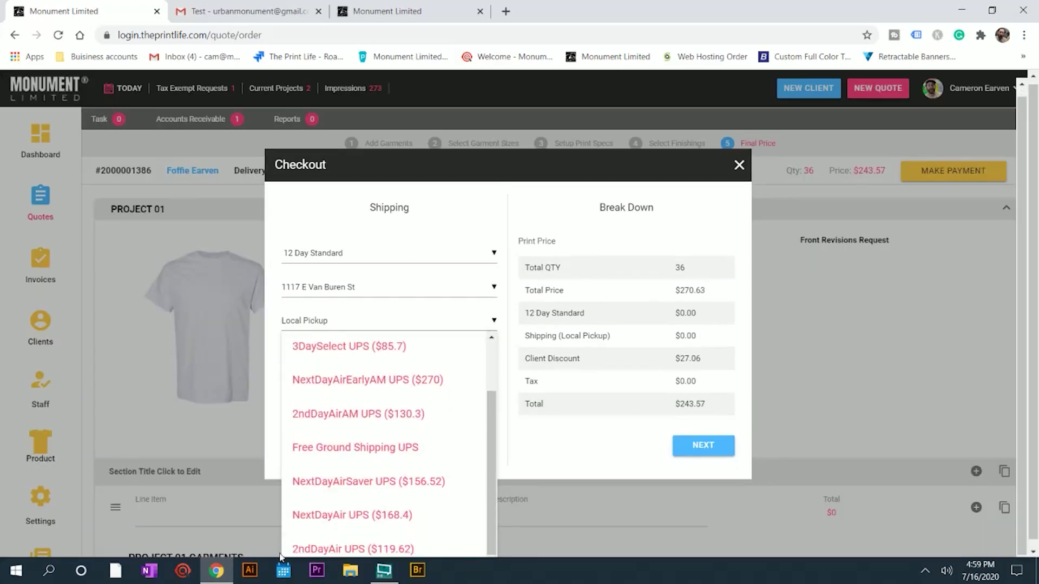
click(492, 523)
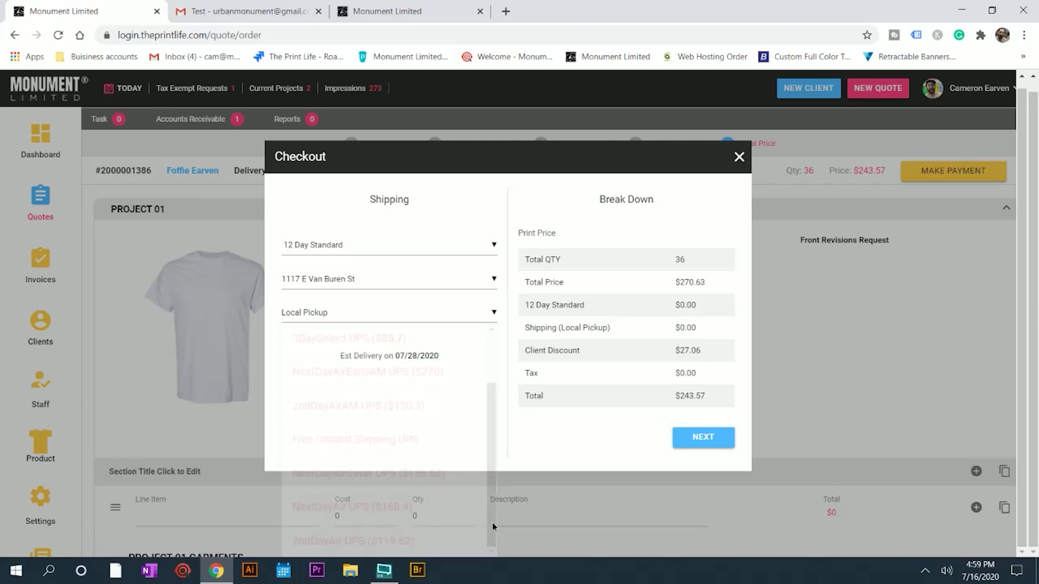
click(384, 328)
click(358, 351)
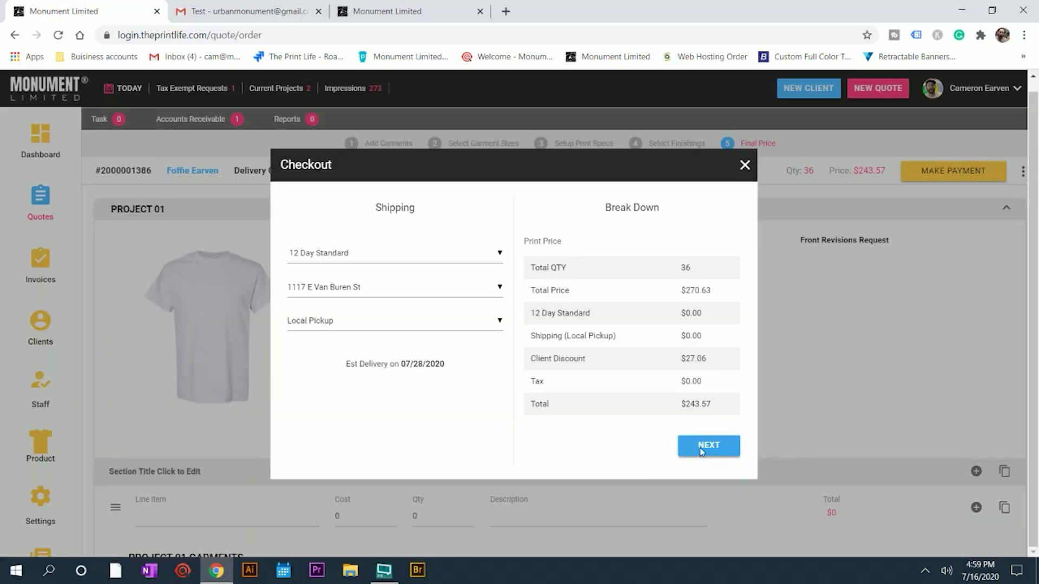
click(705, 447)
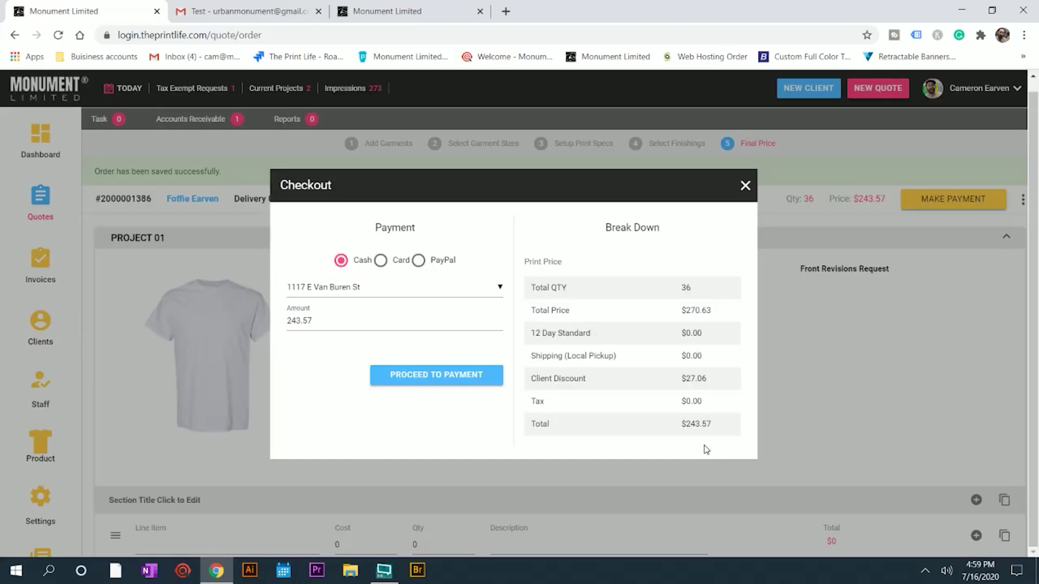
- Record a 120.00 cash payment toward the order
click(381, 260)
click(328, 217)
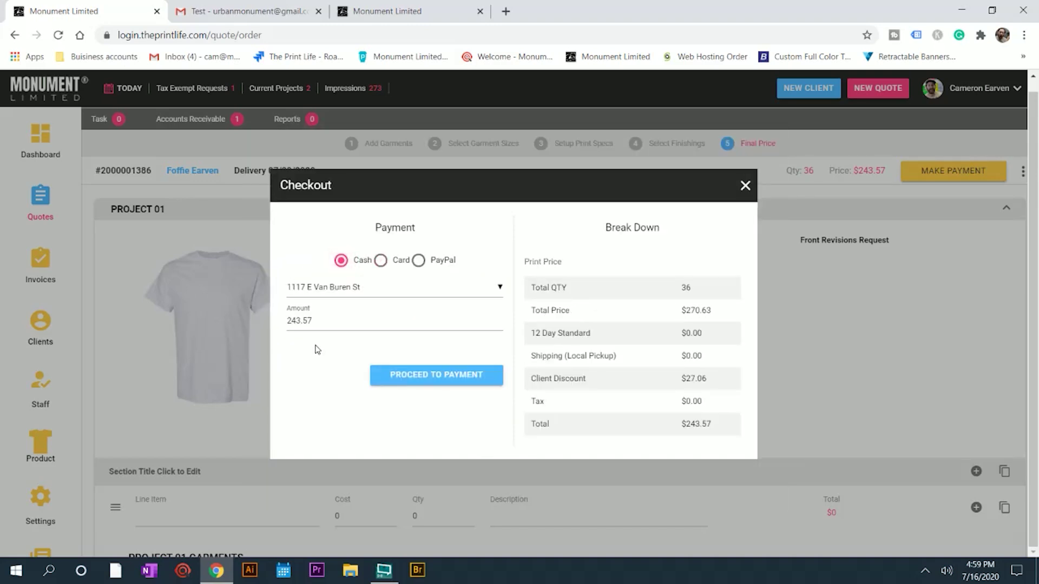
double_click(320, 325)
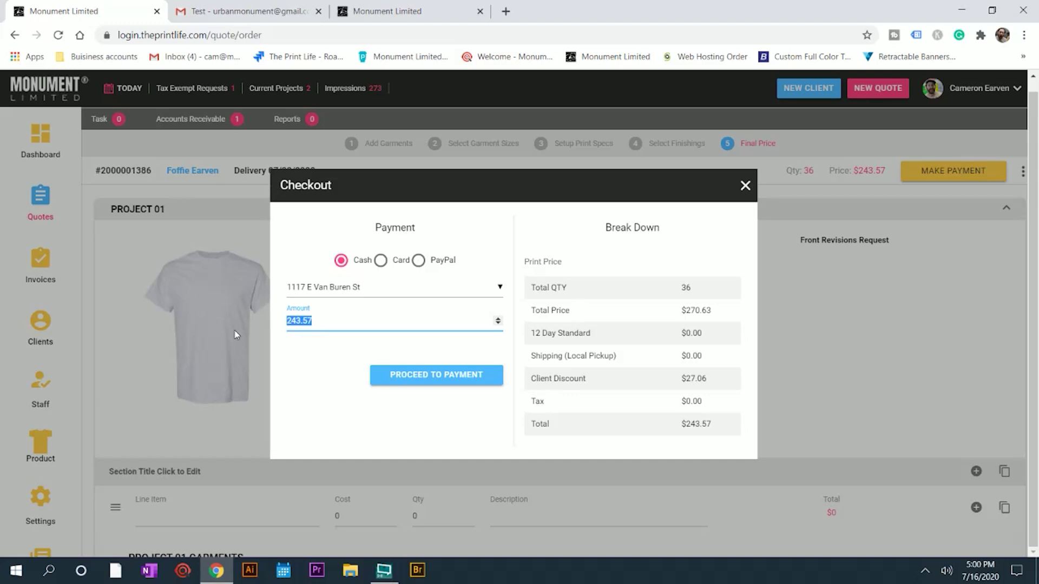
text(120.00)
click(324, 360)
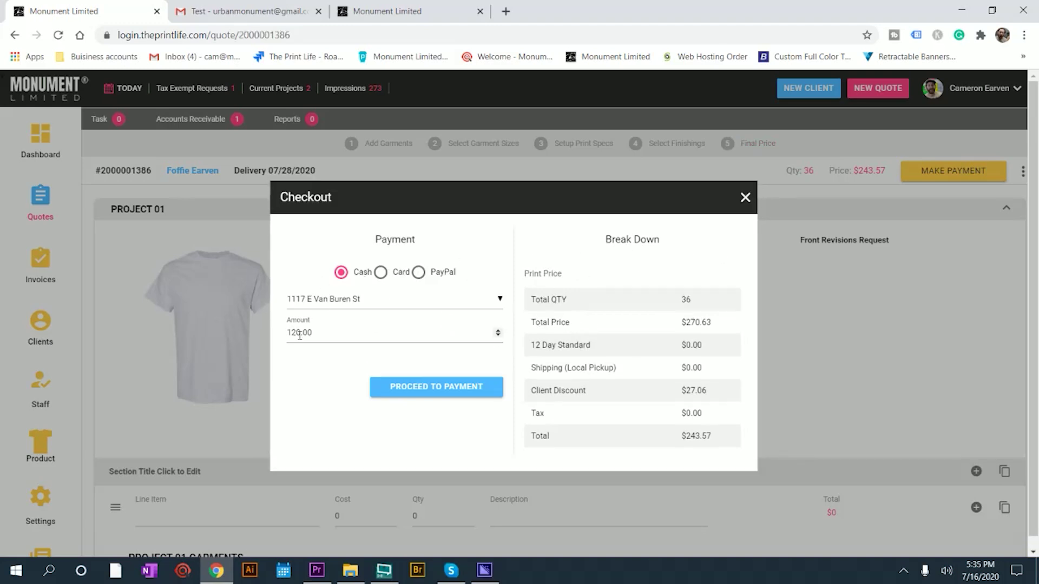
click(443, 388)
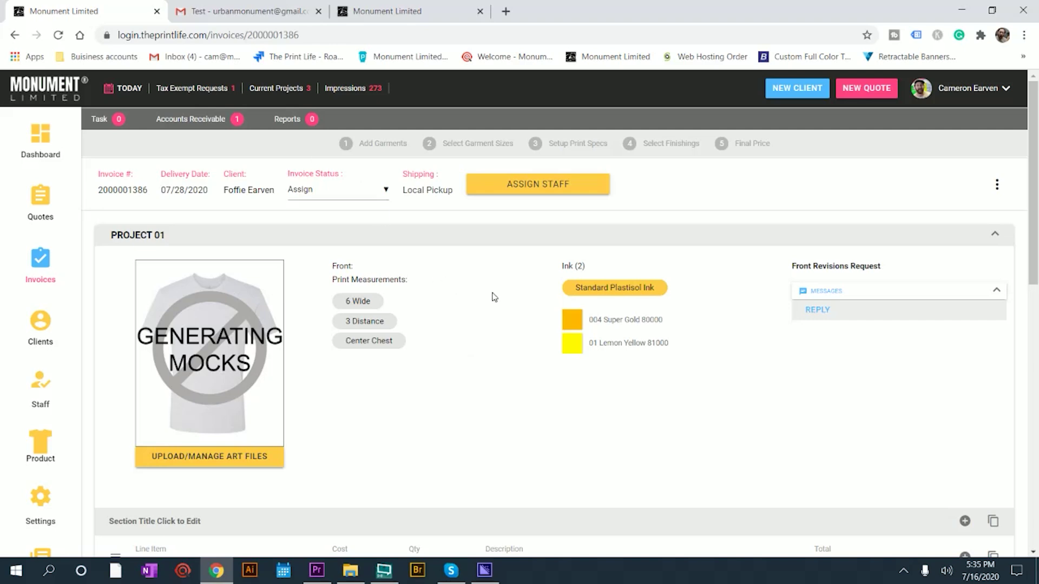
- Cycle the dashboard's Design filters Assign, Mockup, Submitted, back to Assign, and open the new order
click(36, 140)
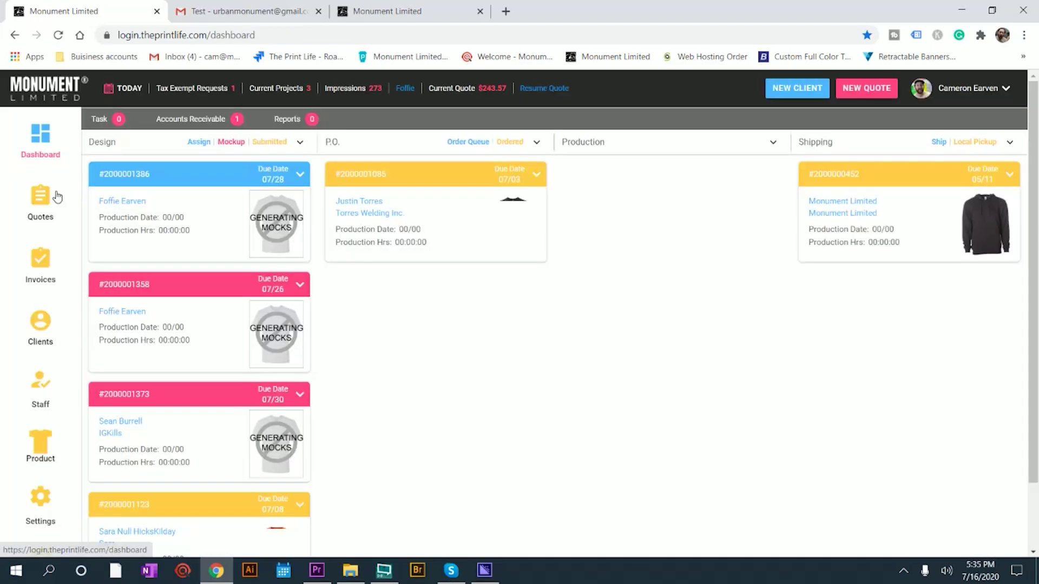
scroll(332, 341, down, 1)
scroll(128, 158, up, 1)
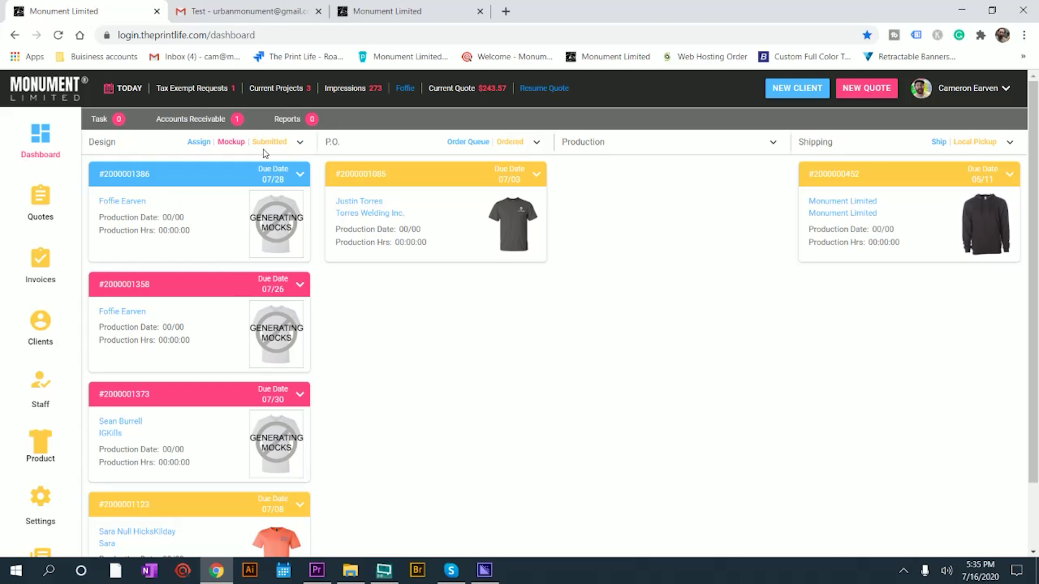
click(199, 143)
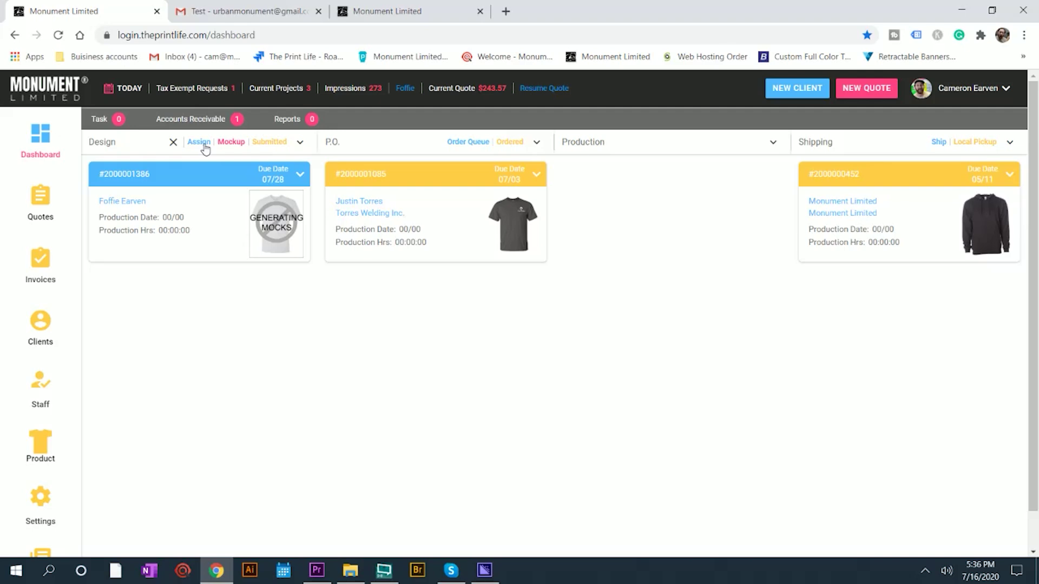
click(230, 144)
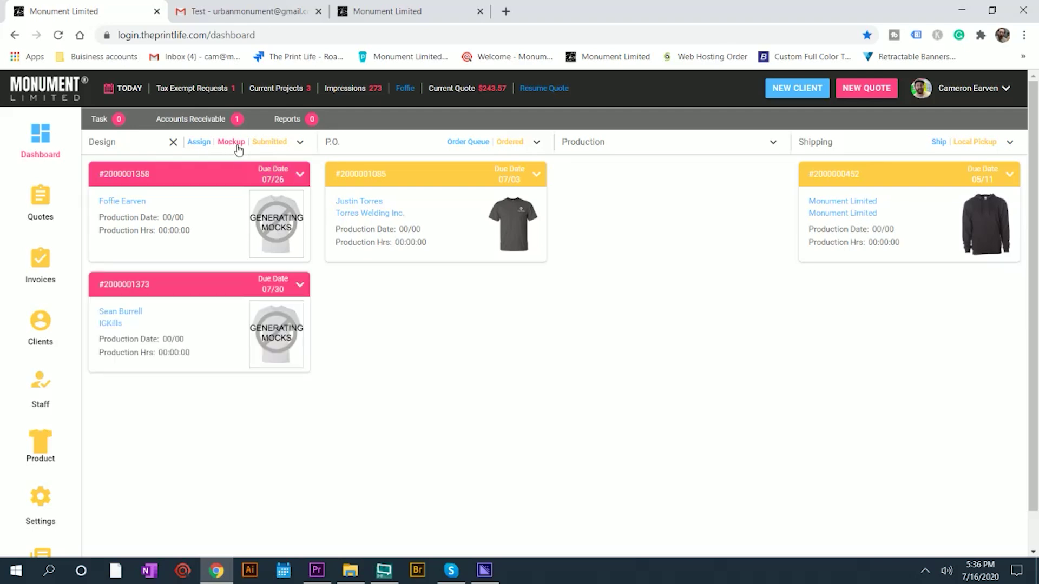
click(263, 147)
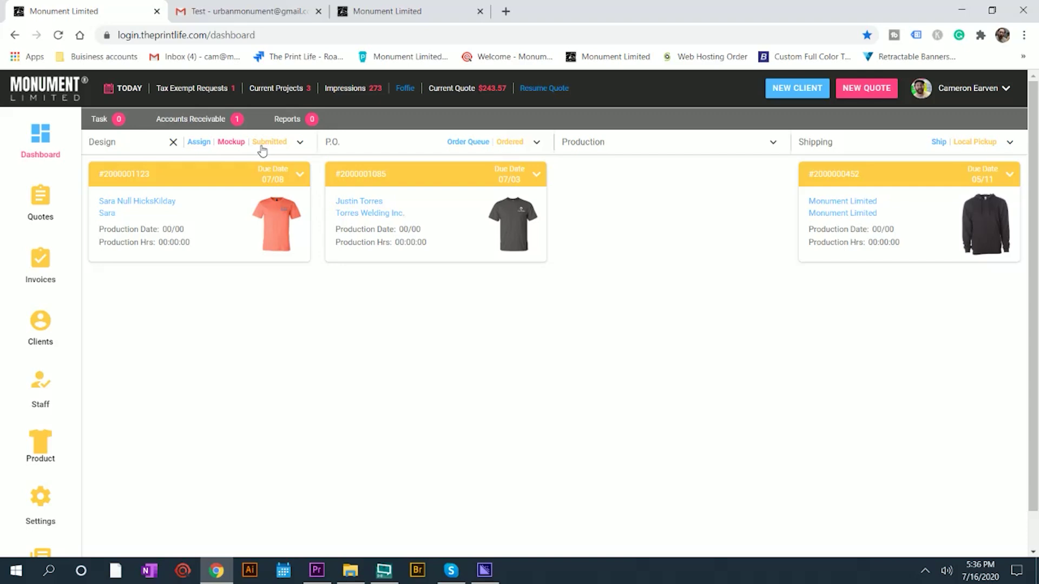
click(198, 143)
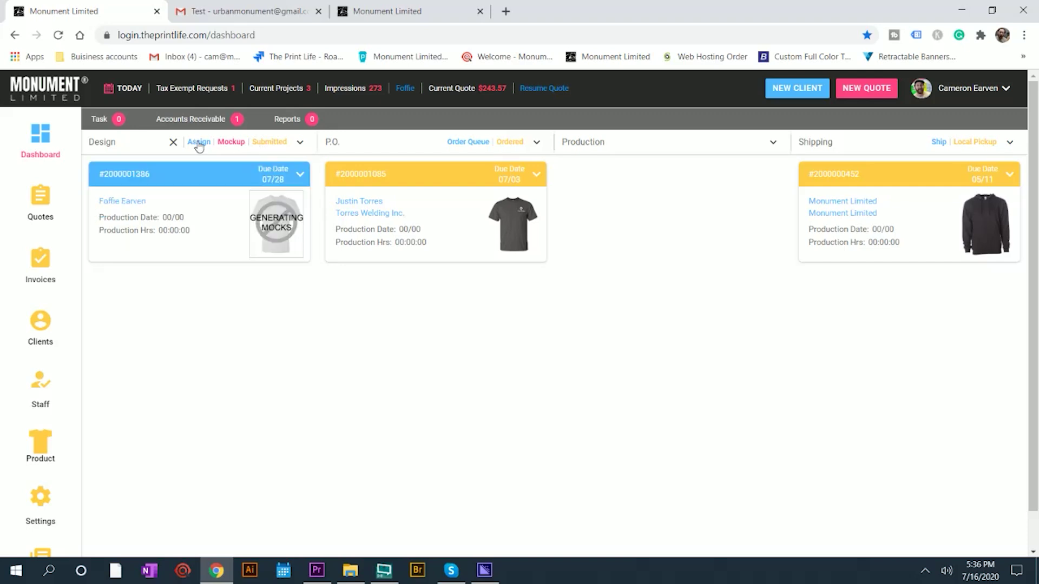
click(134, 175)
- Choose a designer and a printer in the Assign Staff form and confirm
click(537, 187)
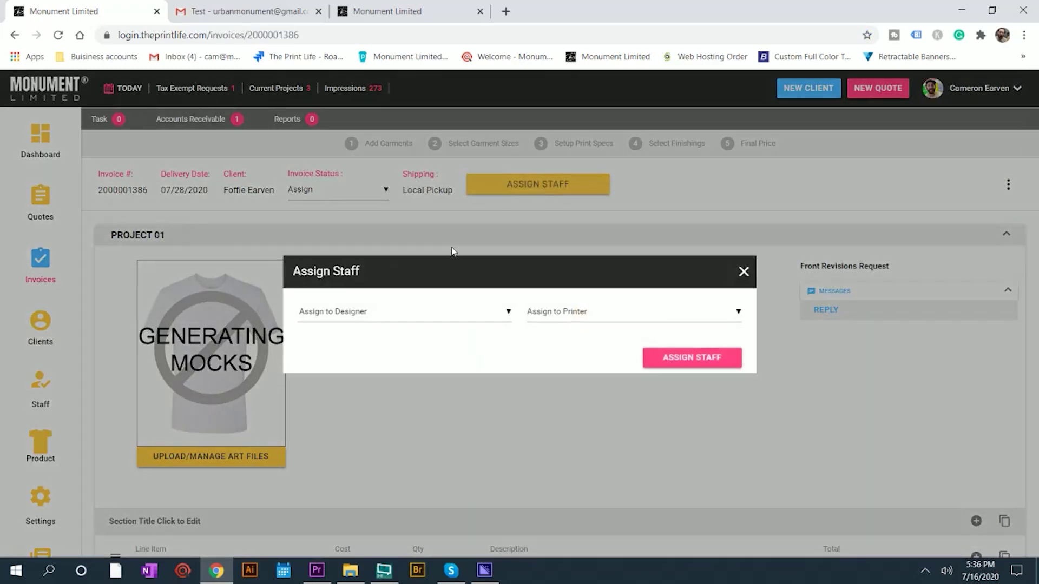
click(429, 314)
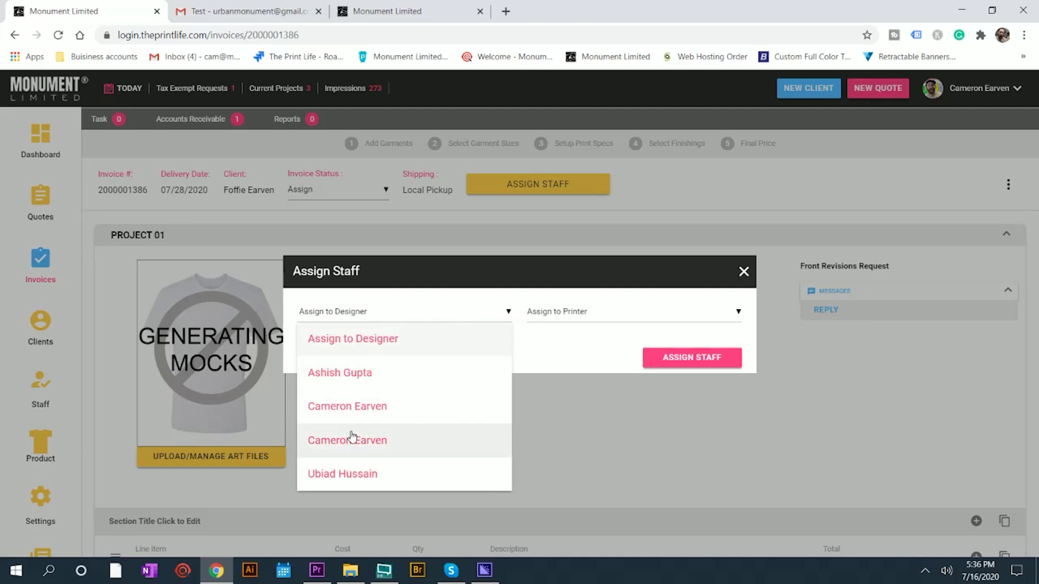
click(352, 410)
click(578, 317)
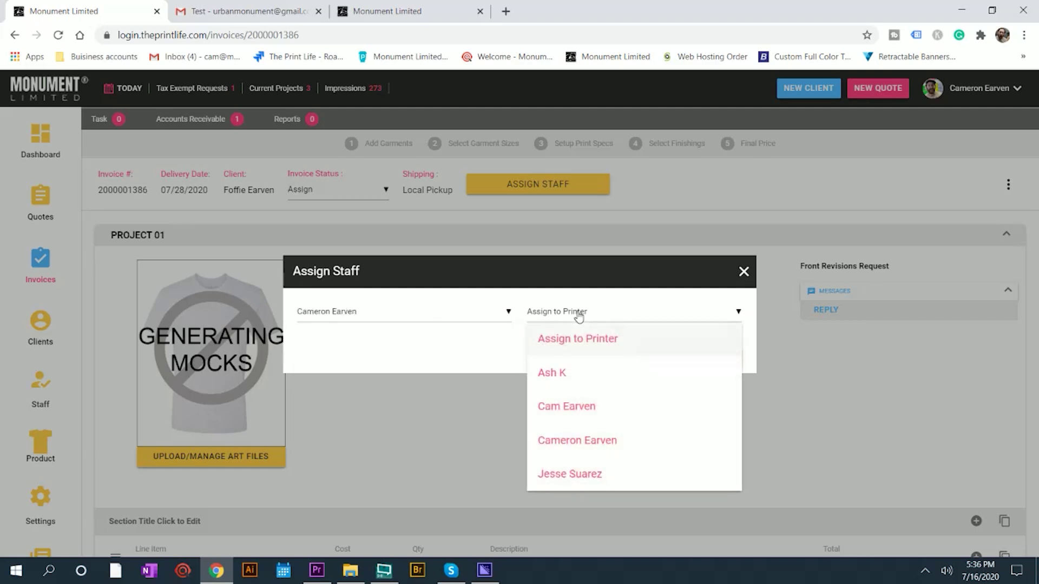
click(554, 410)
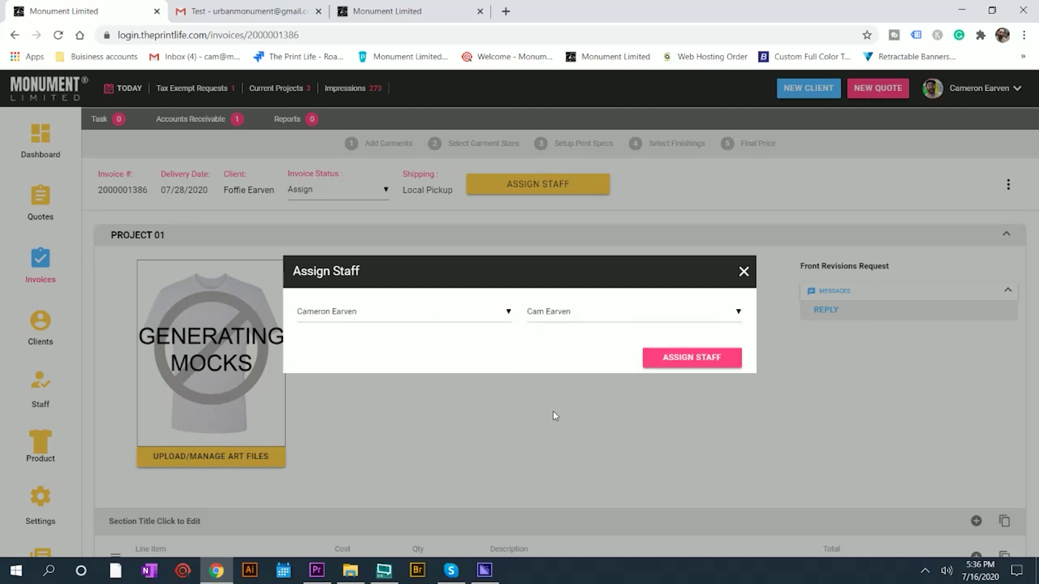
click(713, 358)
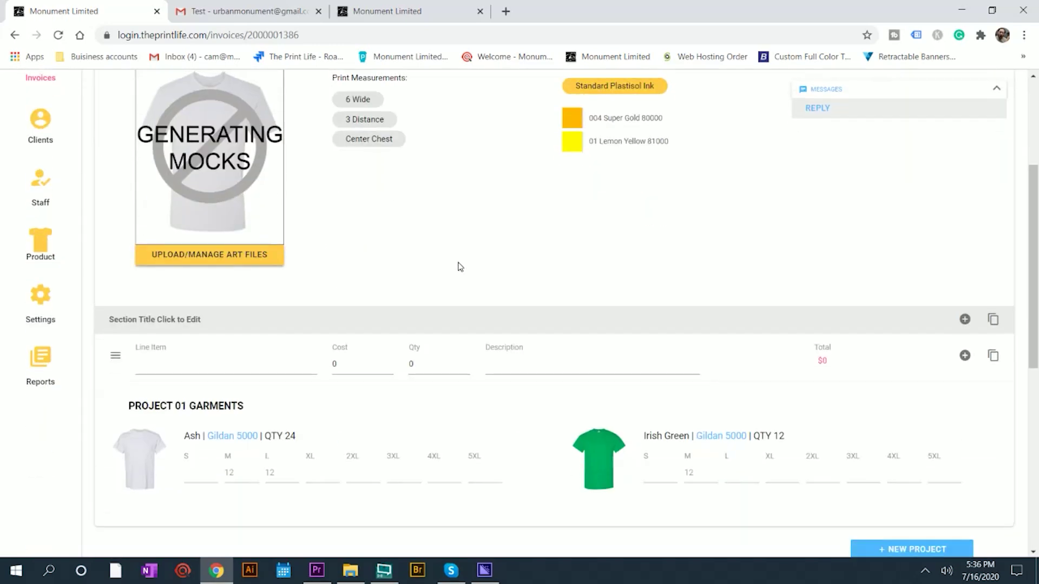
scroll(356, 279, down, 1)
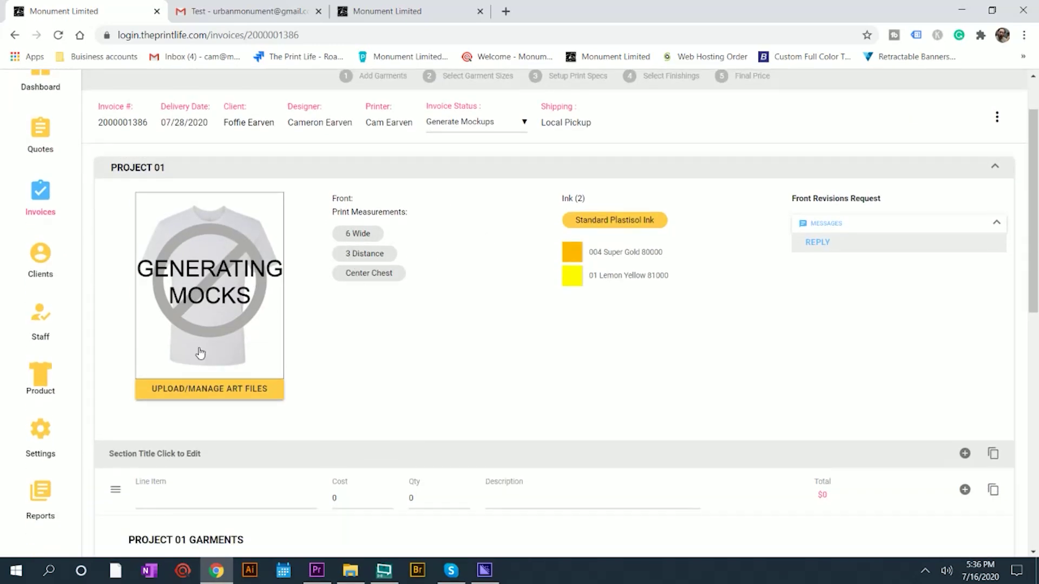
- Upload the t-shirt mockup jpg from the Desktop to the invoice's artwork files
click(187, 397)
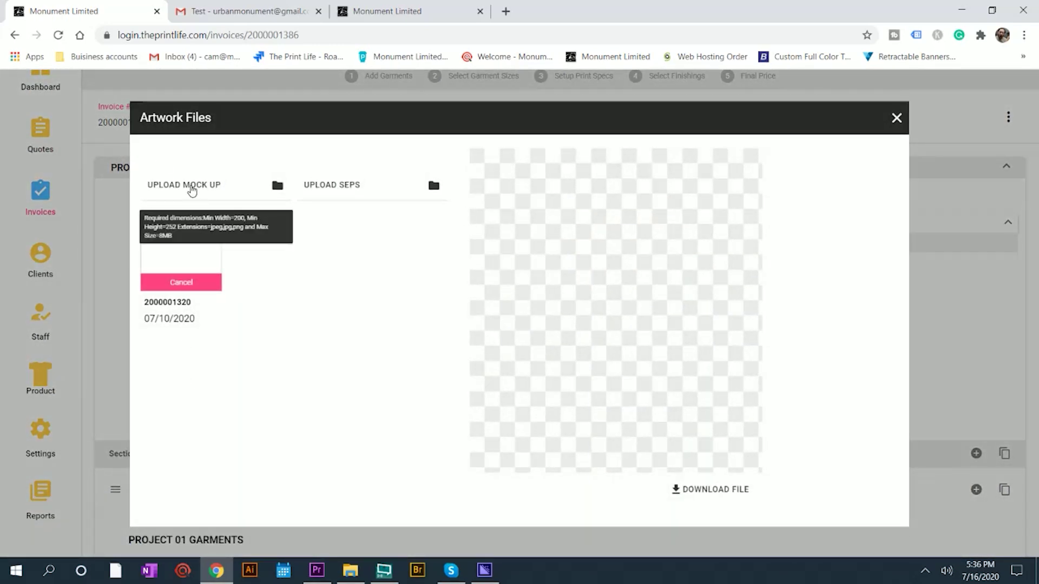
click(202, 197)
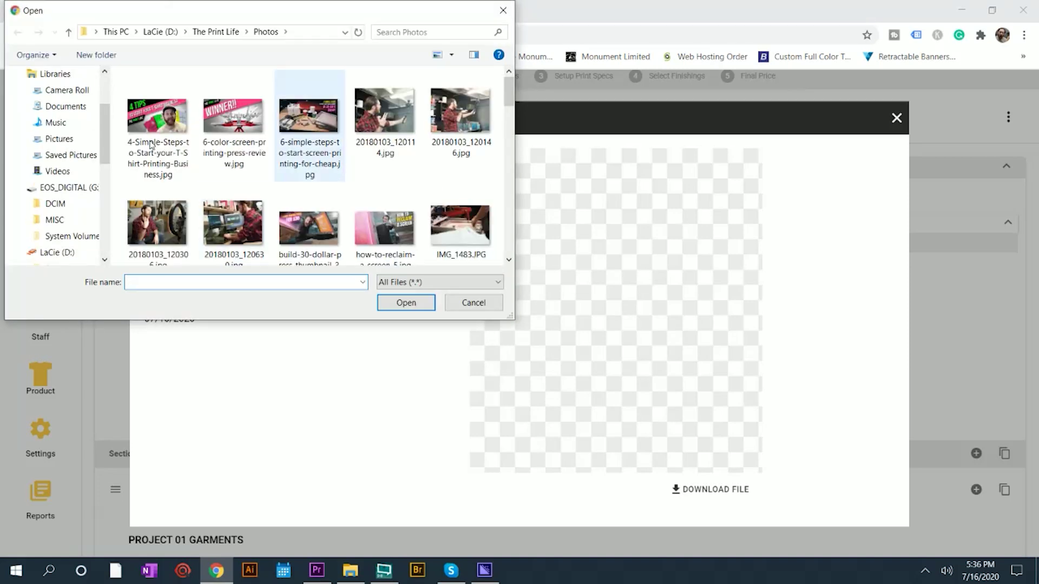
scroll(43, 133, up, 1)
click(49, 101)
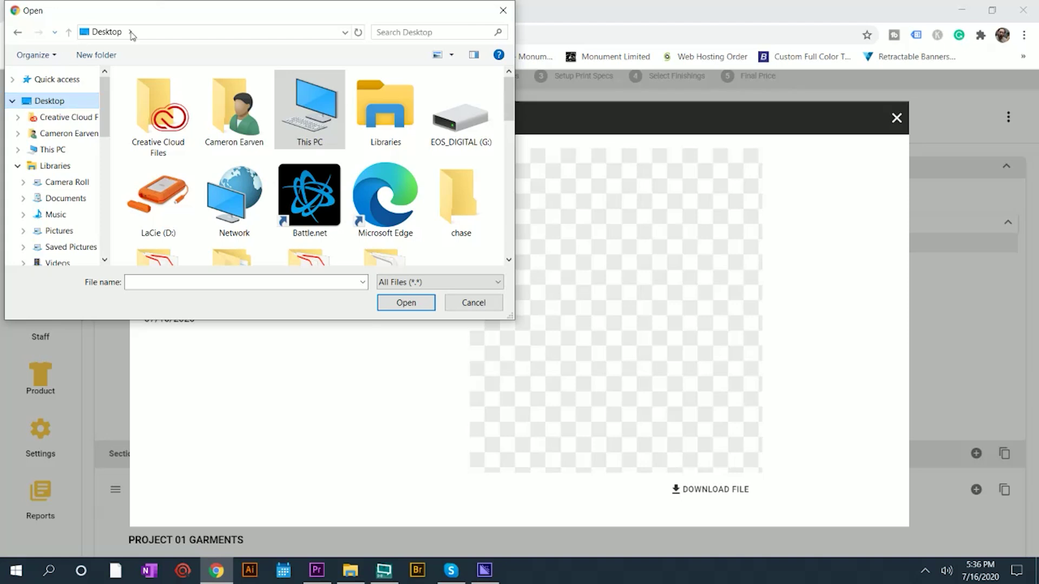
scroll(326, 135, down, 5)
scroll(327, 134, up, 5)
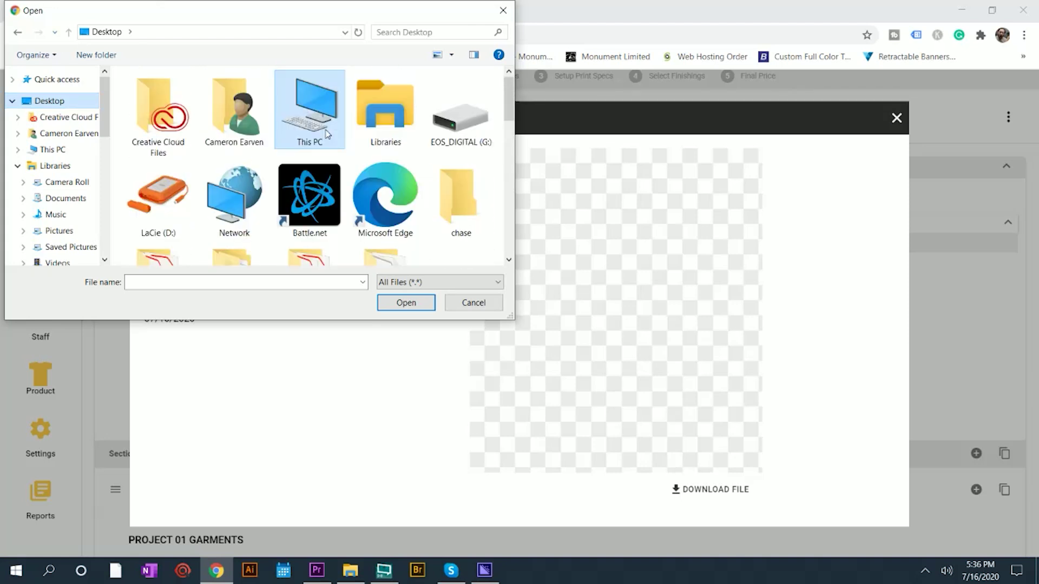
scroll(331, 134, down, 3)
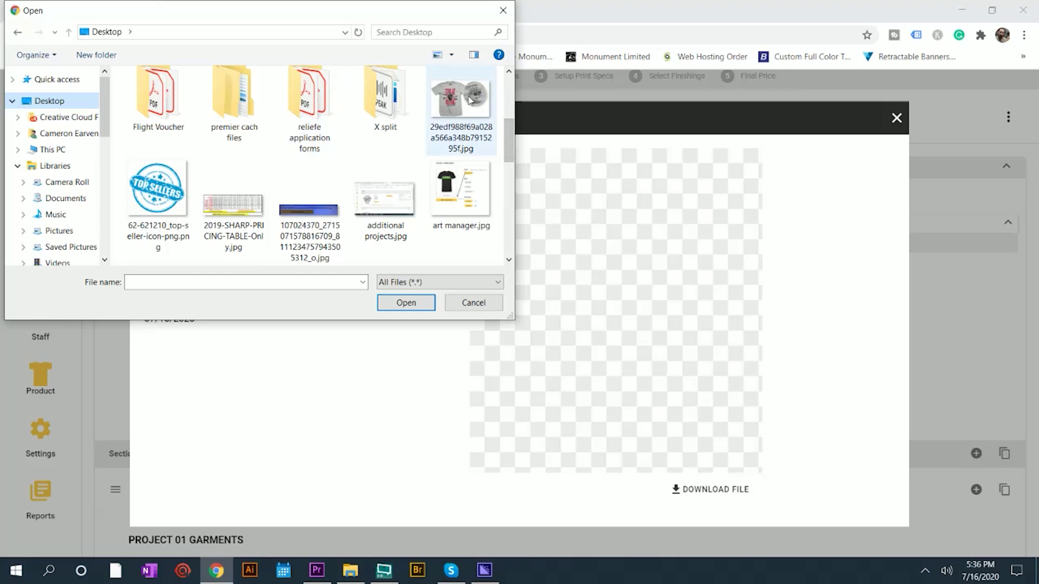
click(460, 111)
click(387, 307)
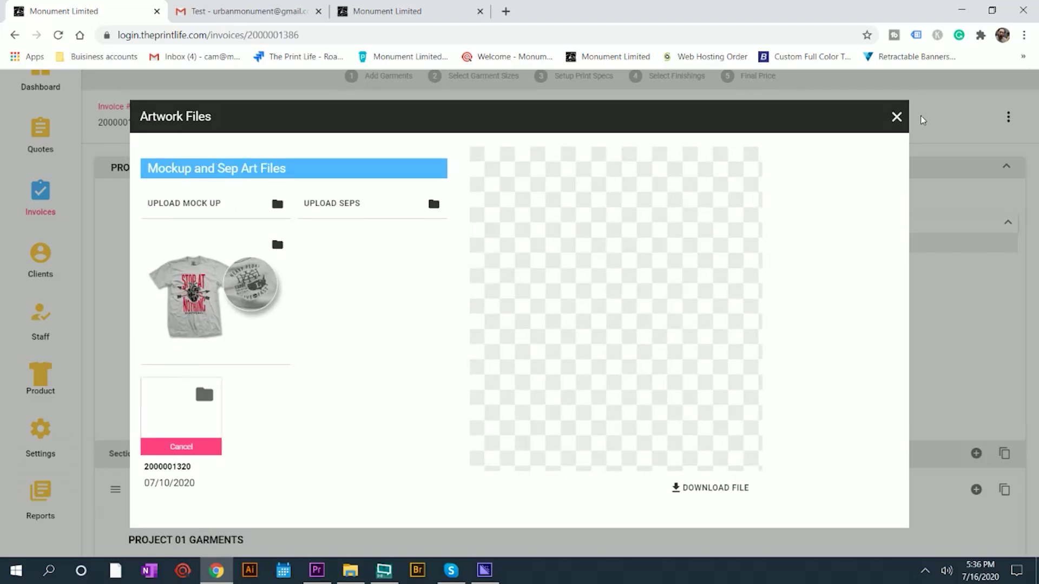
click(897, 118)
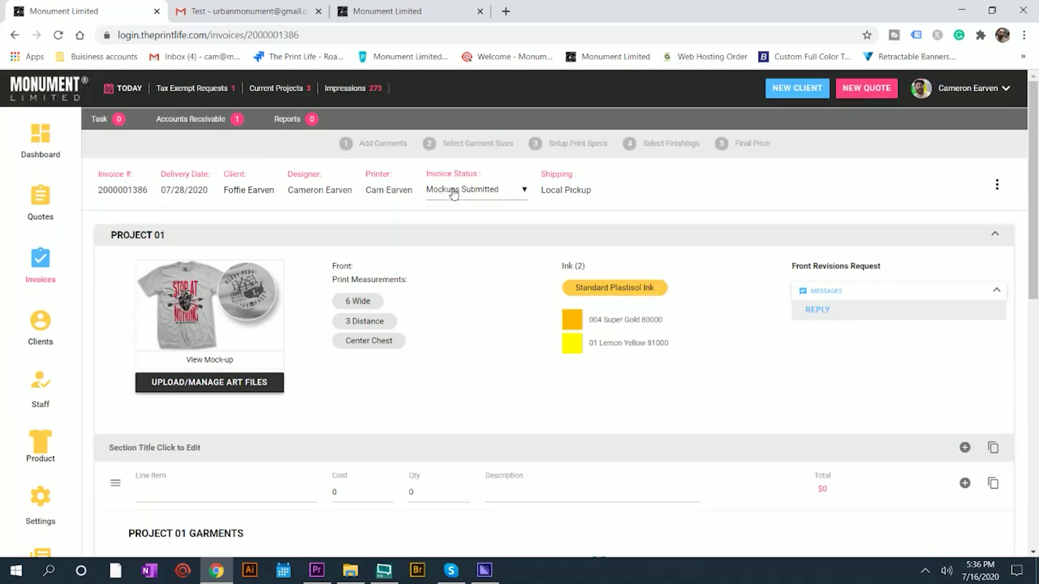
click(41, 135)
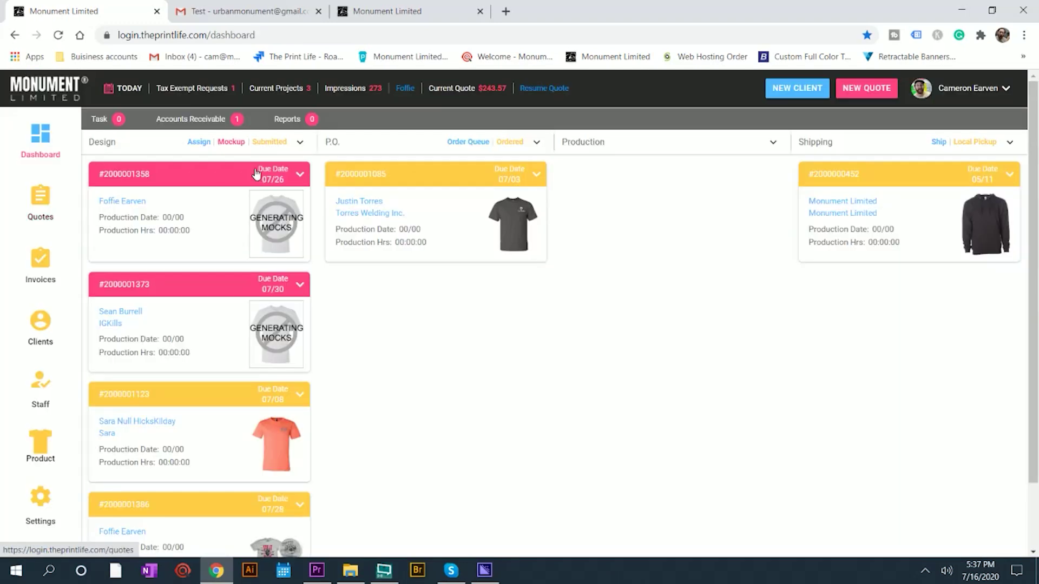
click(264, 143)
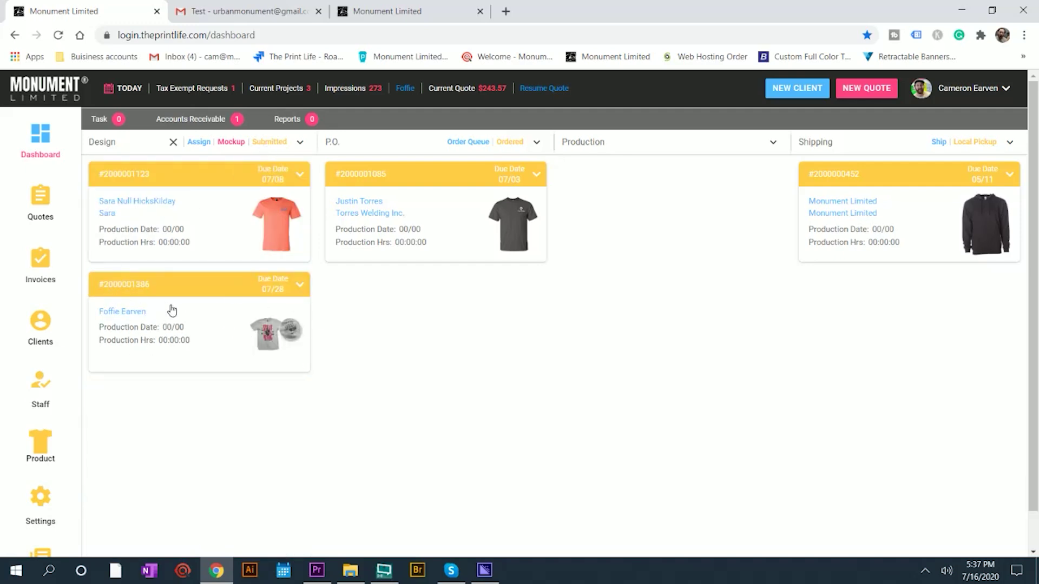
click(140, 287)
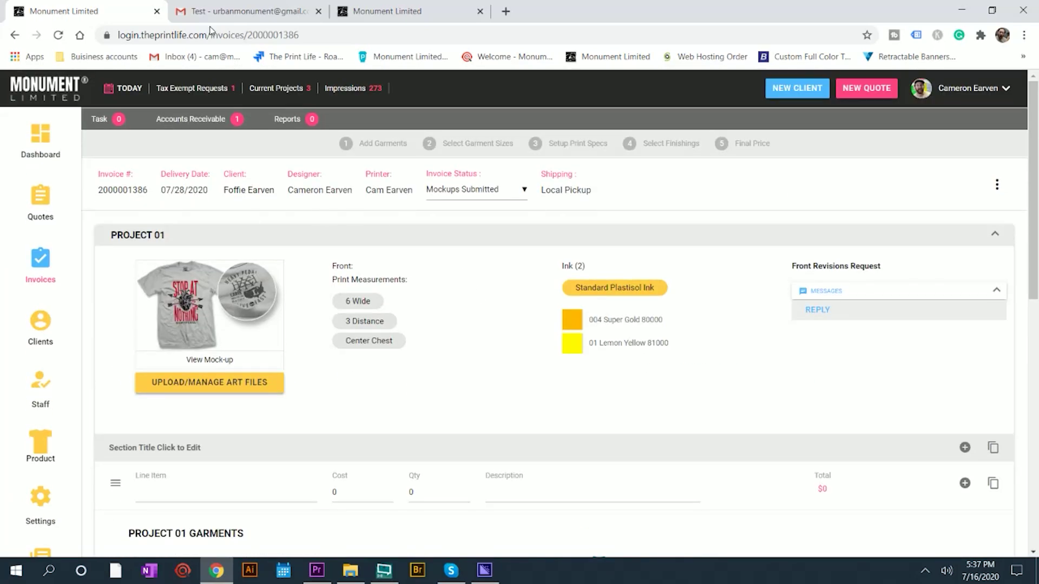
click(238, 11)
click(62, 175)
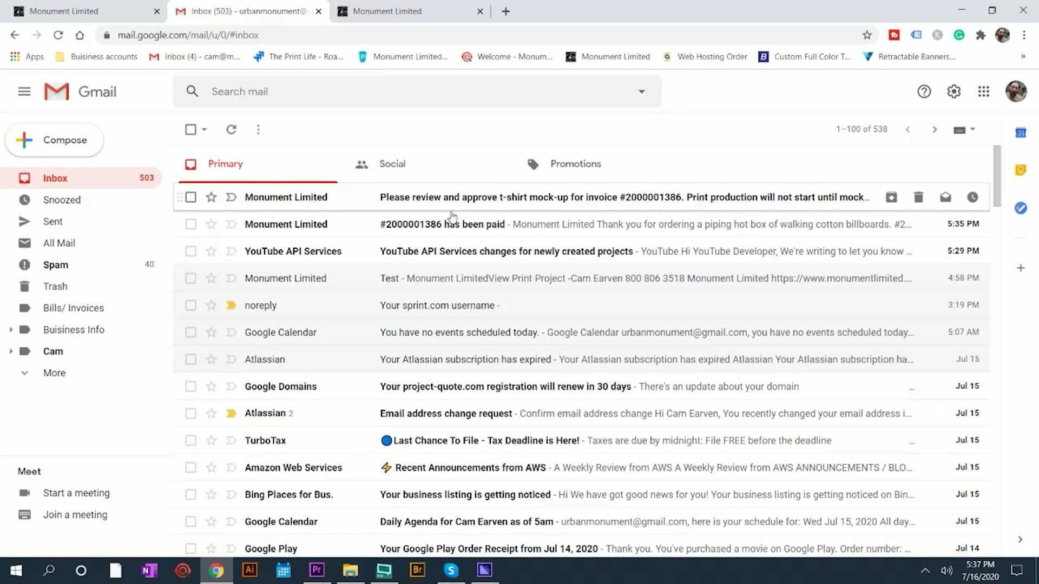
click(435, 201)
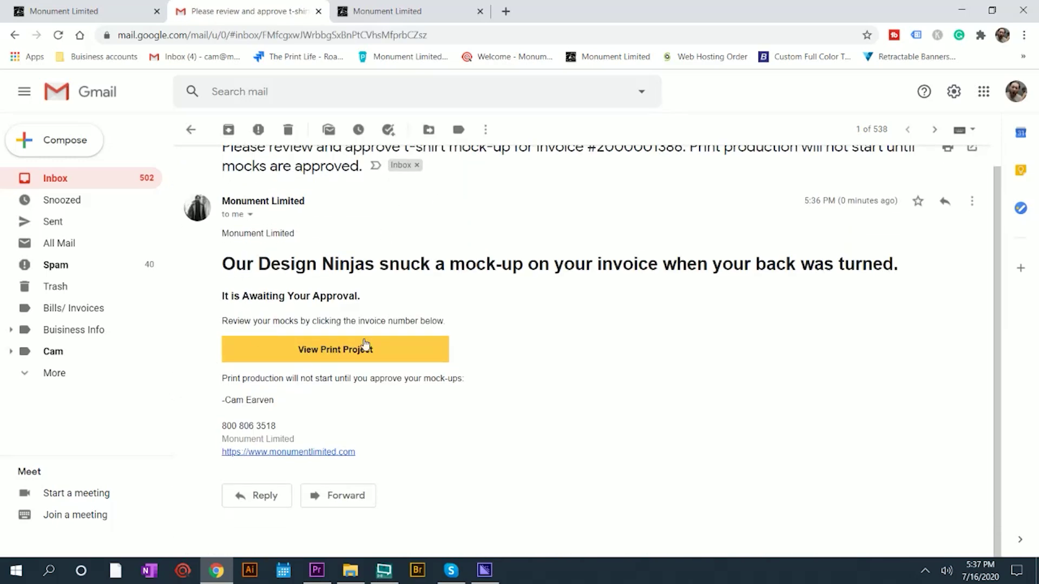
scroll(255, 295, up, 1)
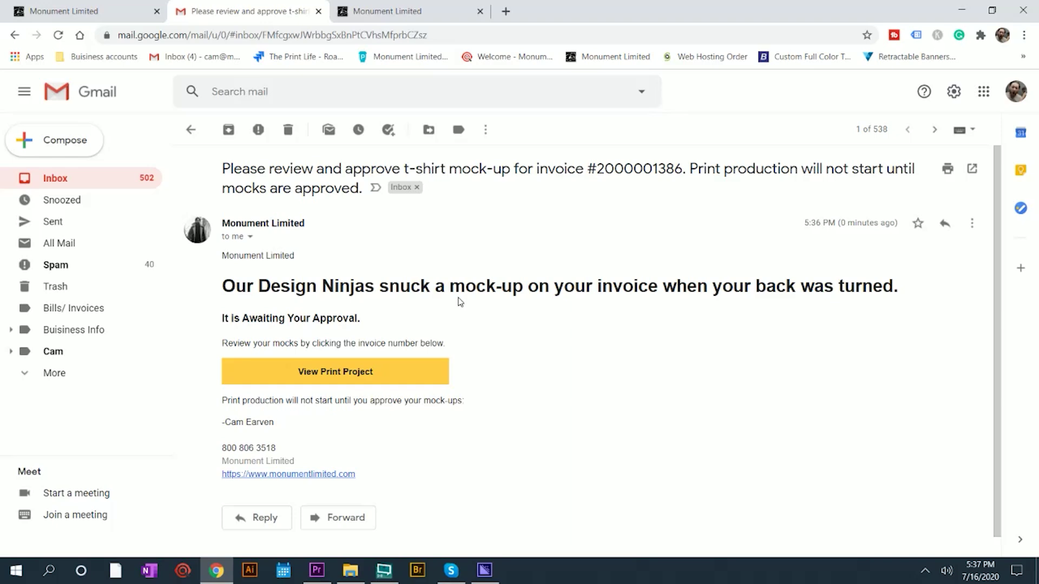
- Follow the email's View Print Project link and bring up the mockup review and approval form
click(345, 373)
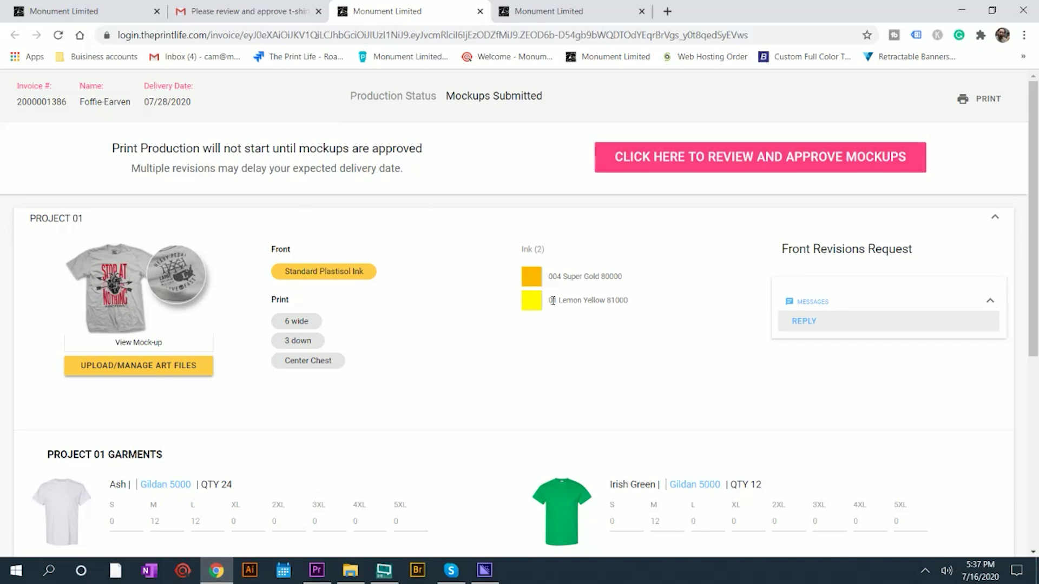
scroll(369, 278, down, 2)
scroll(370, 217, up, 2)
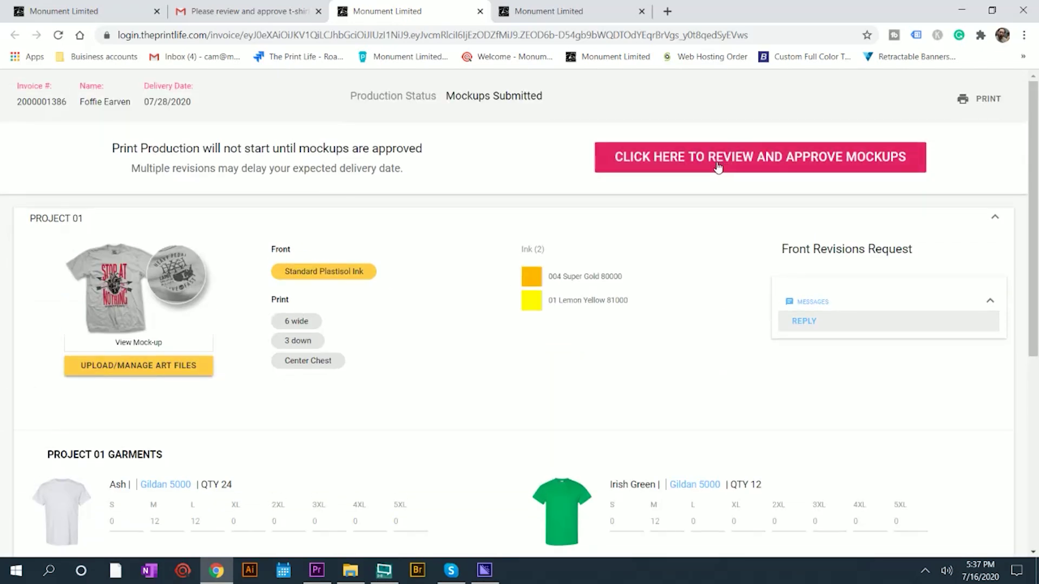
click(752, 158)
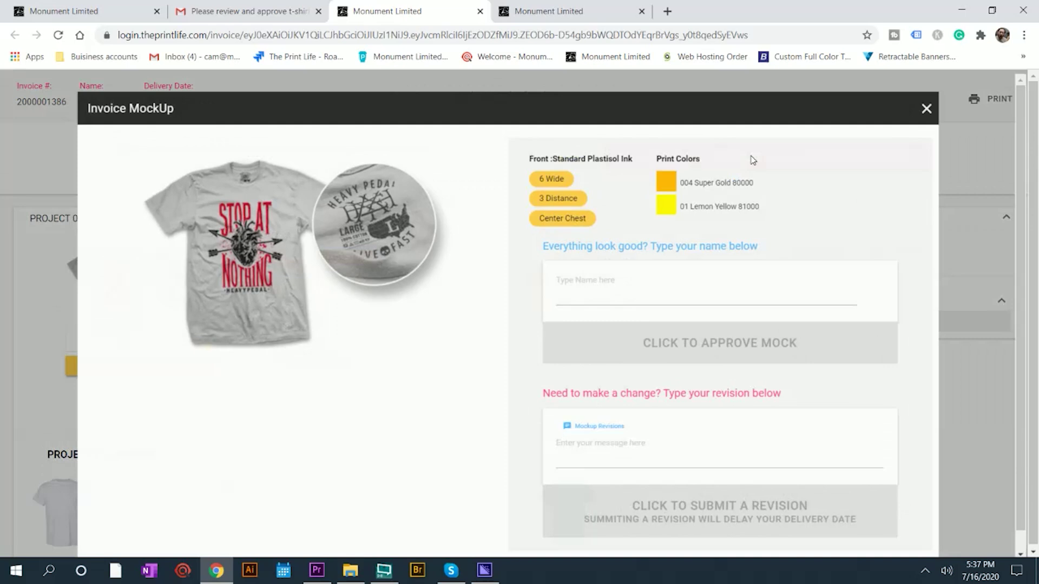
- Submit a mockup revision request reading 'Please make lower' and close the review window
click(572, 287)
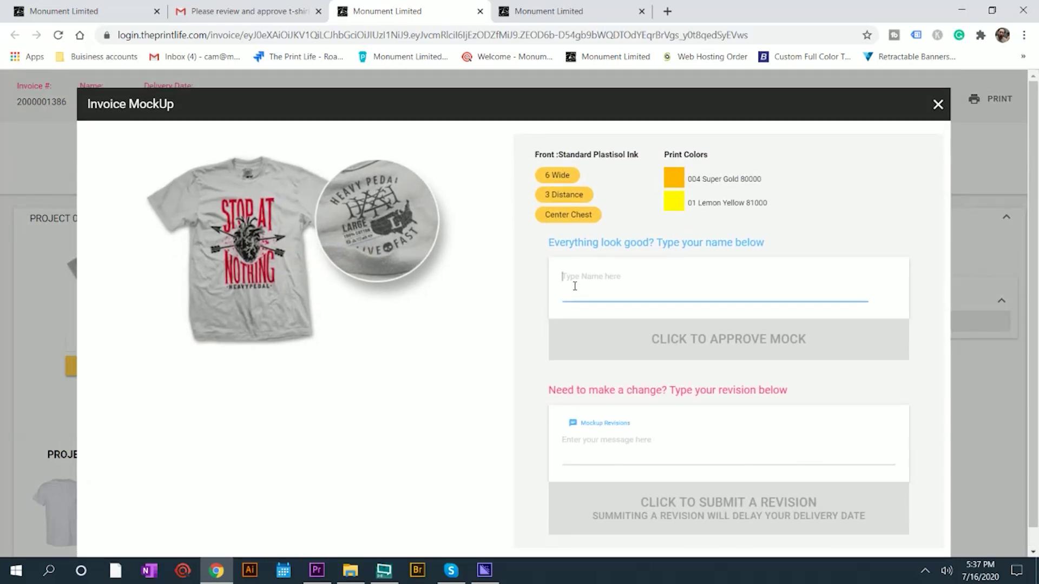
text(Ca)
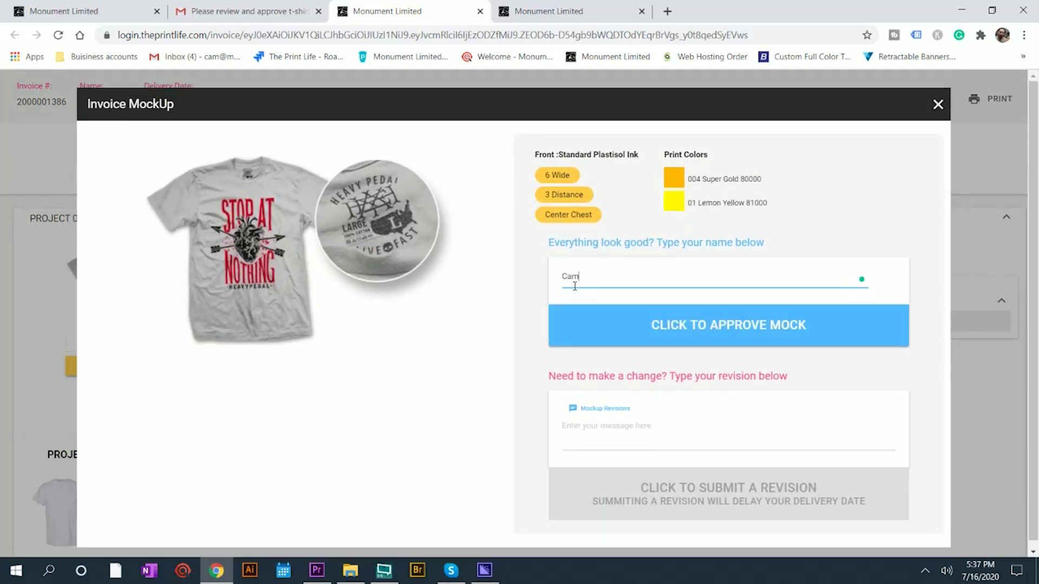
text(m)
key(BackSpace)
key(BackSpace)
key(BackSpace)
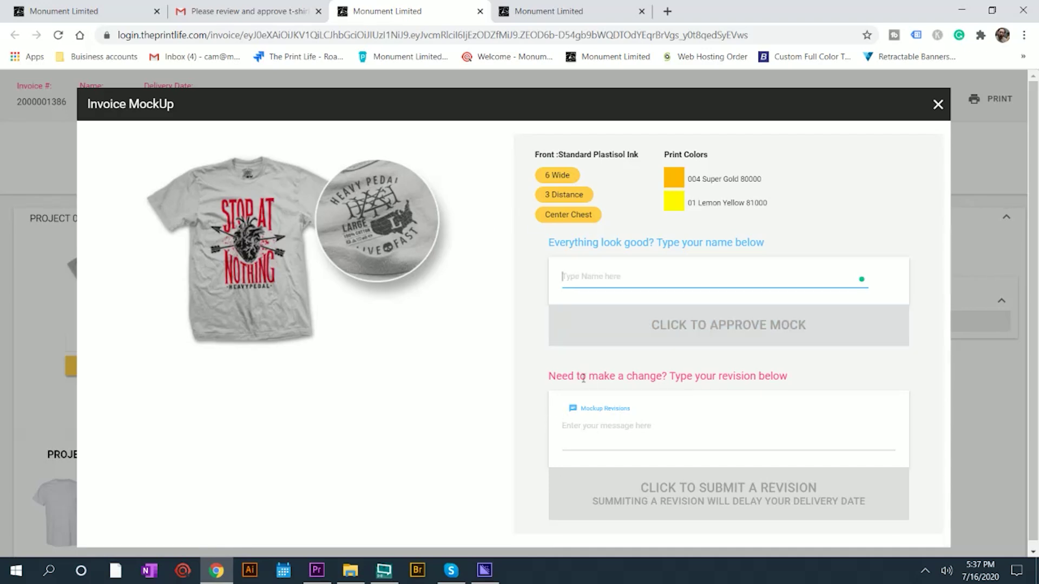
click(580, 431)
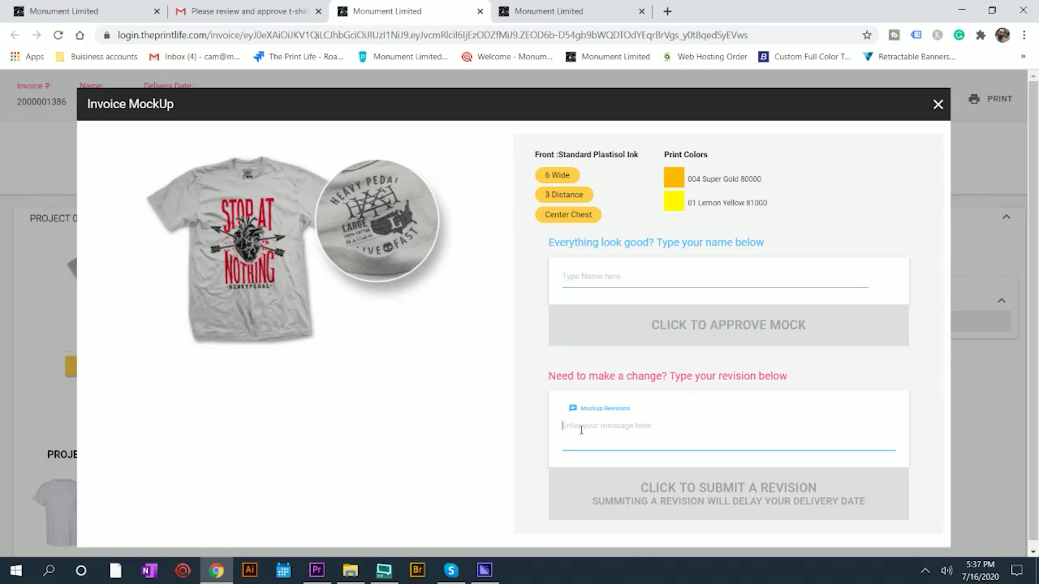
text(Ple)
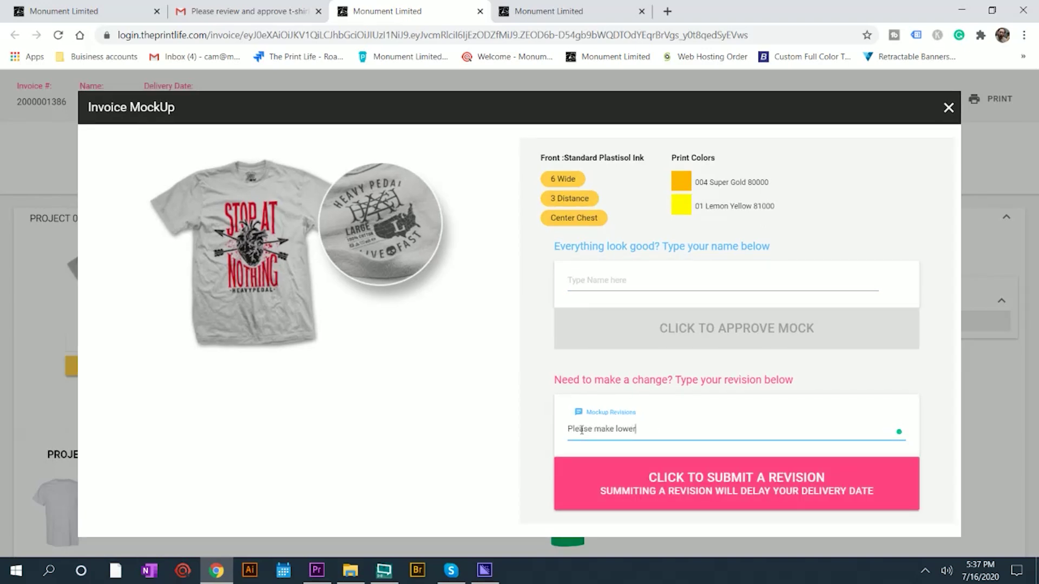
text(ase make lower)
click(753, 484)
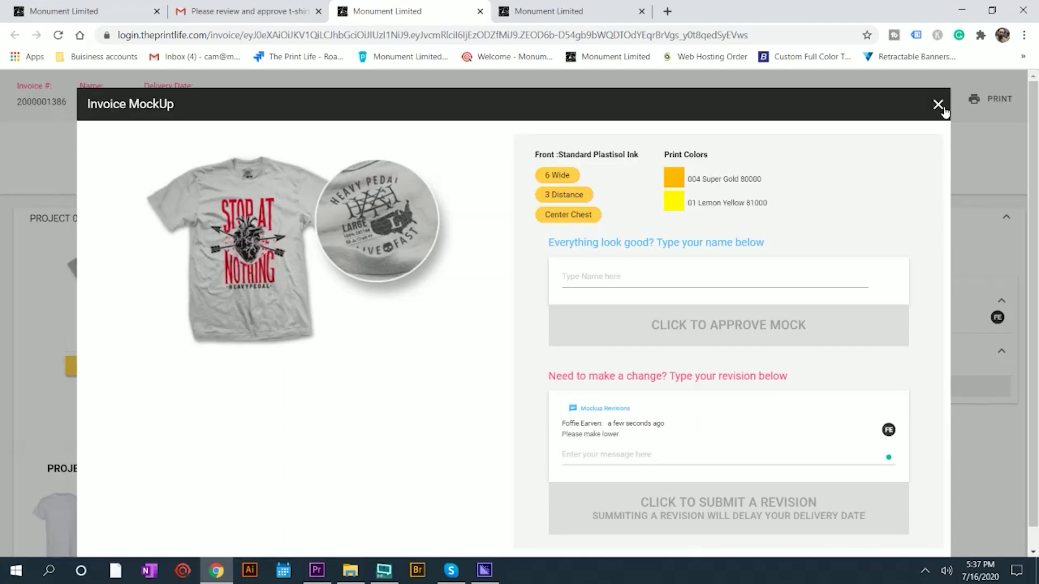
click(948, 107)
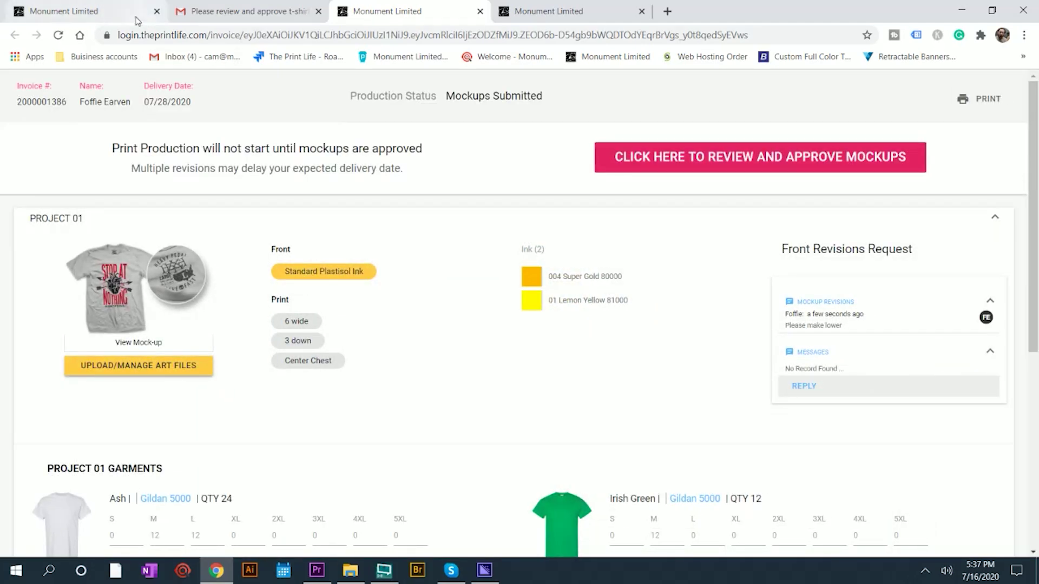
click(89, 13)
click(40, 137)
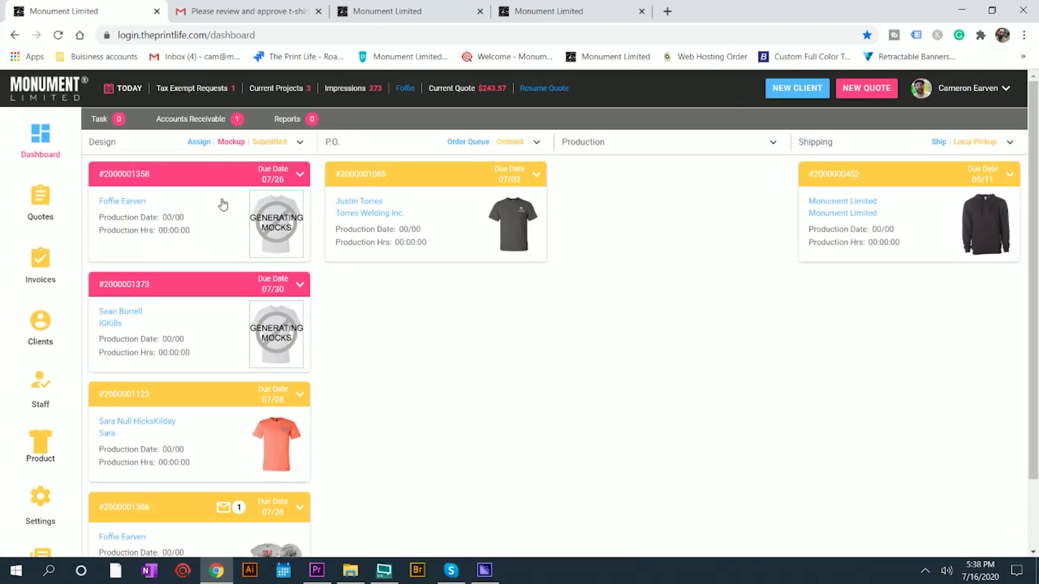
click(261, 144)
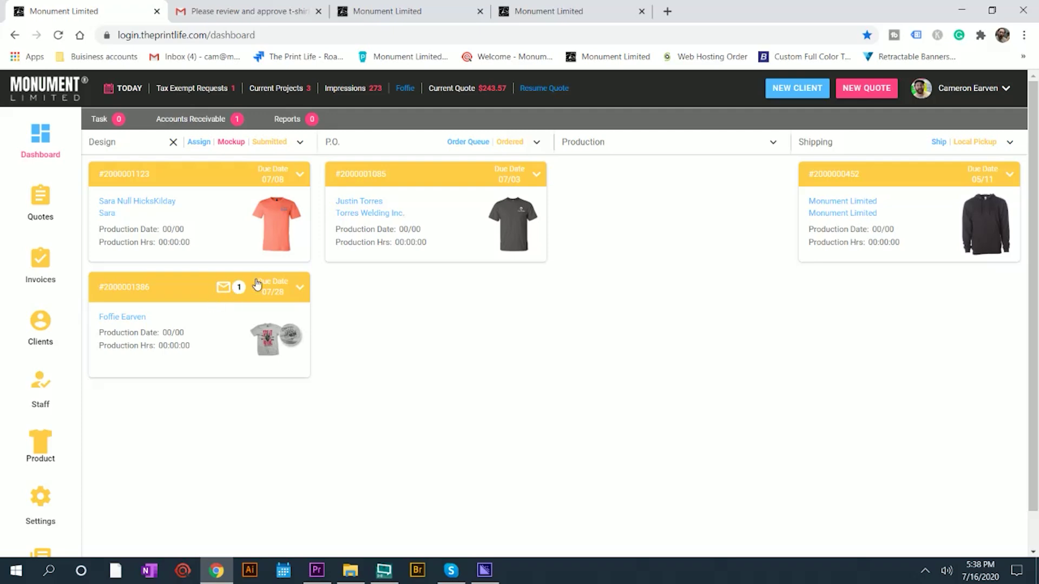
click(124, 286)
scroll(426, 278, down, 2)
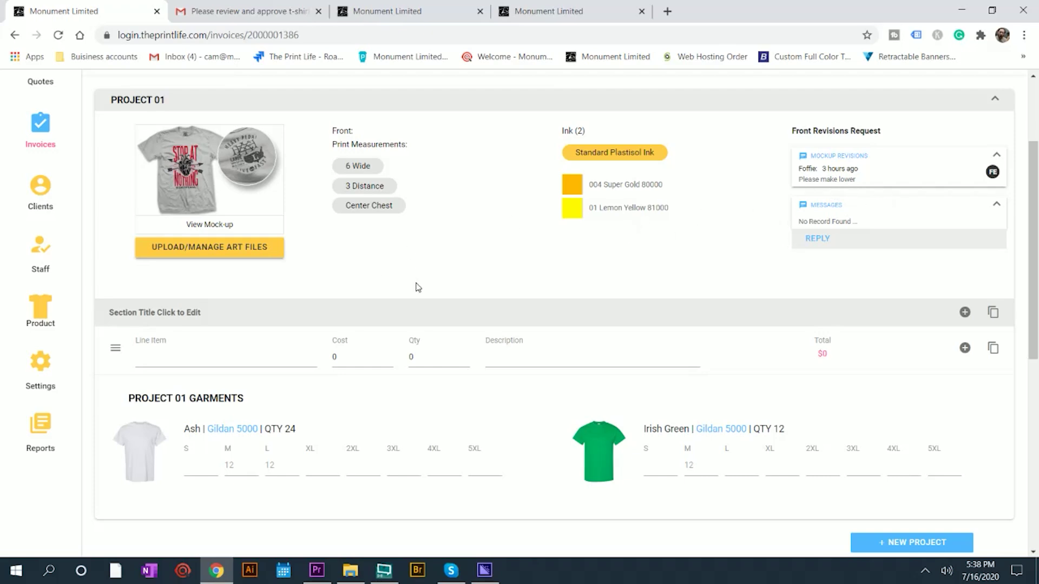
scroll(417, 286, up, 2)
click(210, 381)
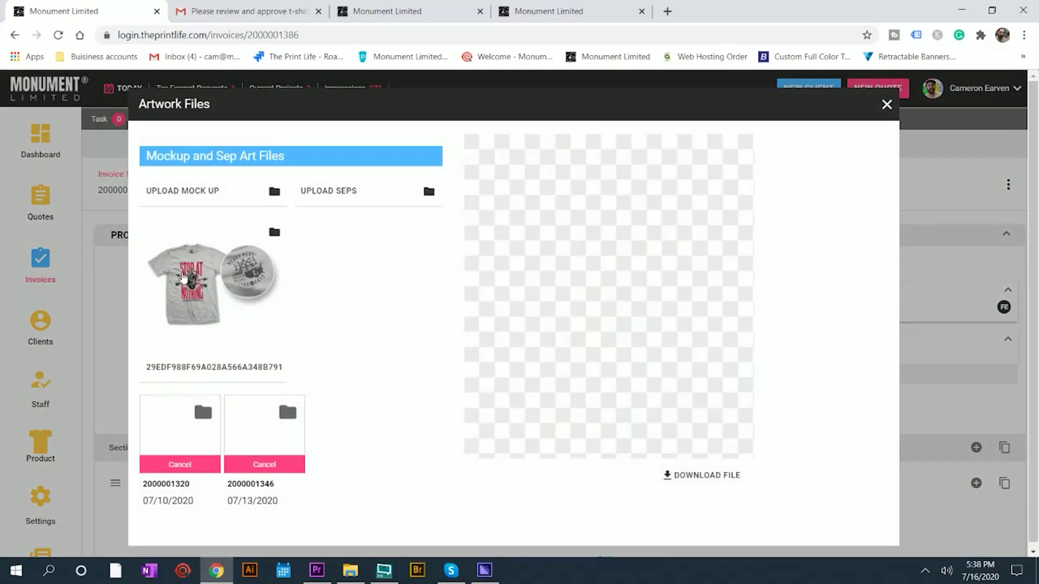
click(182, 277)
click(156, 205)
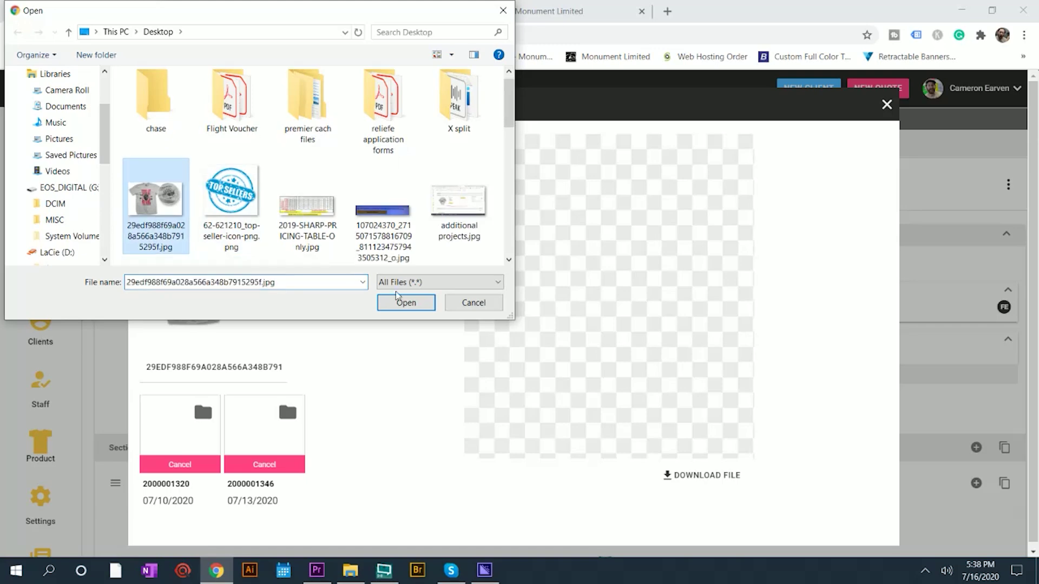
click(405, 301)
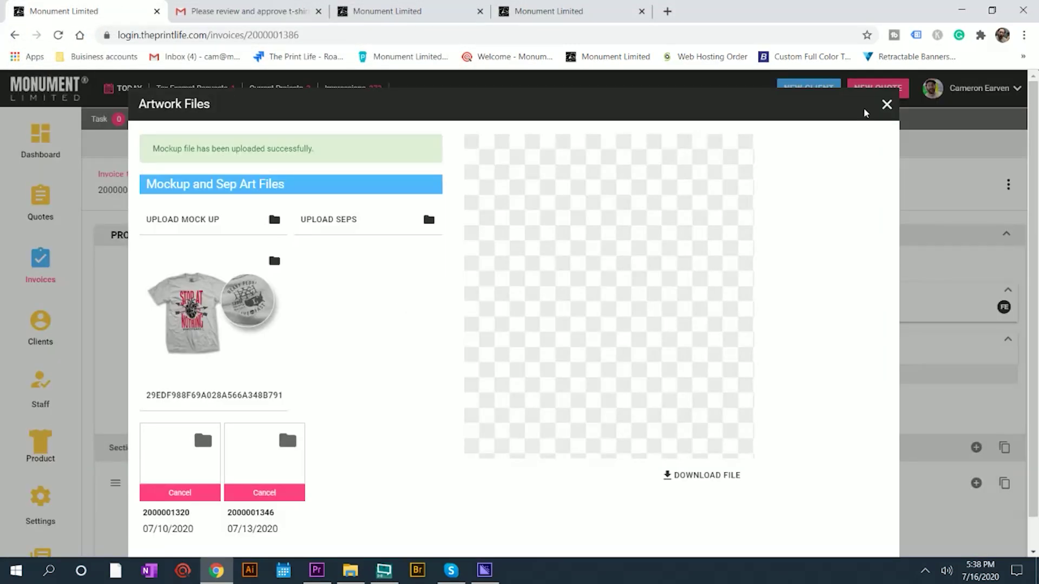
click(886, 105)
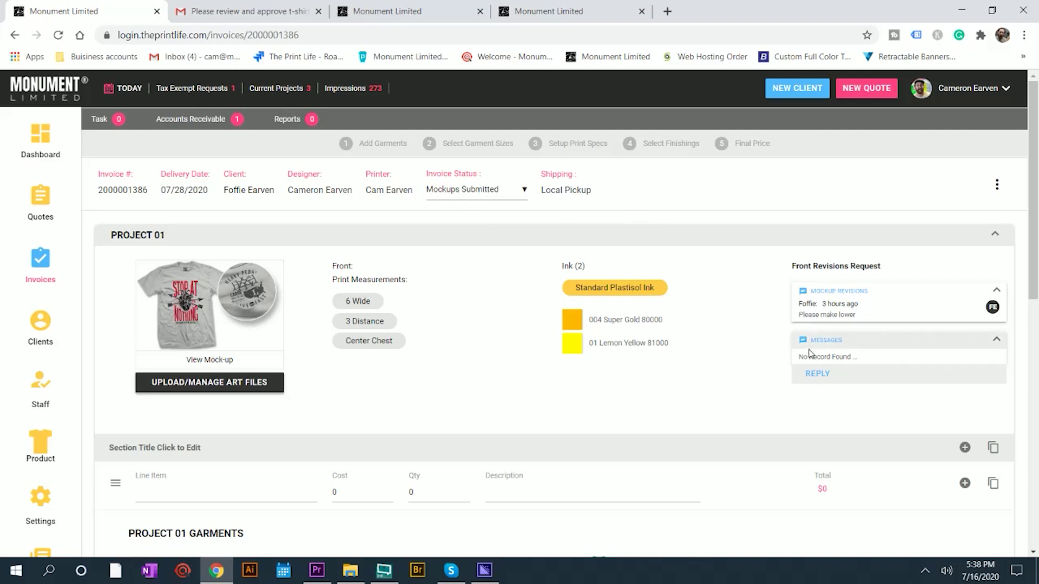
- Reply on the invoice with 'Mock ups updated. Please review and approve.'
click(813, 375)
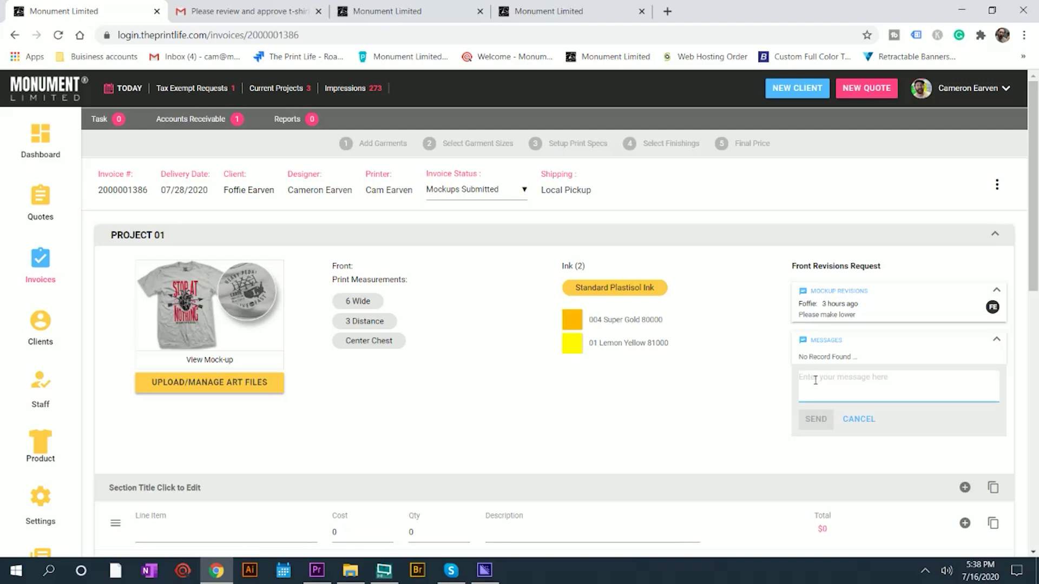
text(Moc)
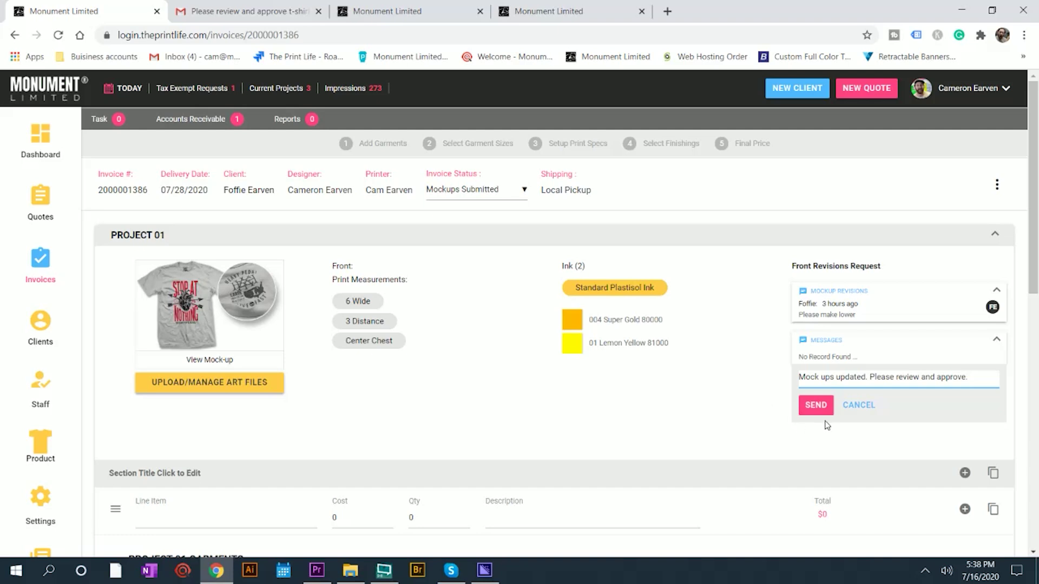
click(823, 405)
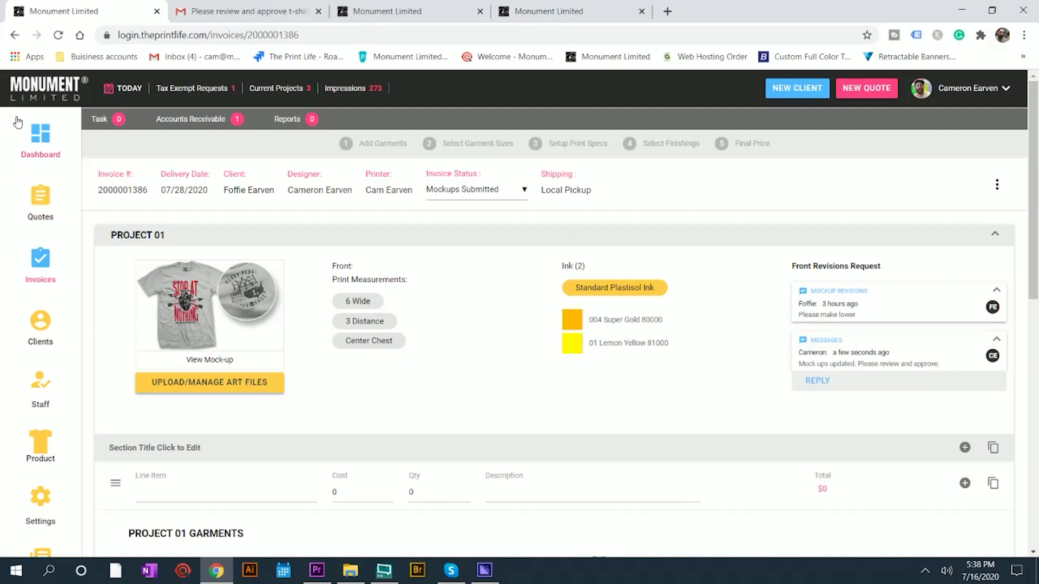
- Show the dashboard job board with the Design column limited to Submitted jobs
click(19, 152)
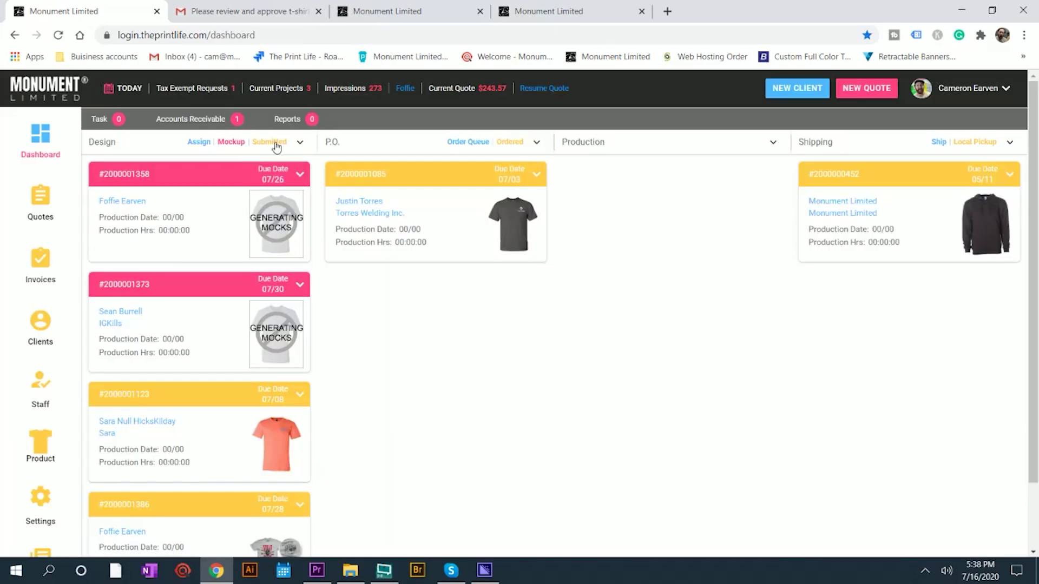
click(273, 143)
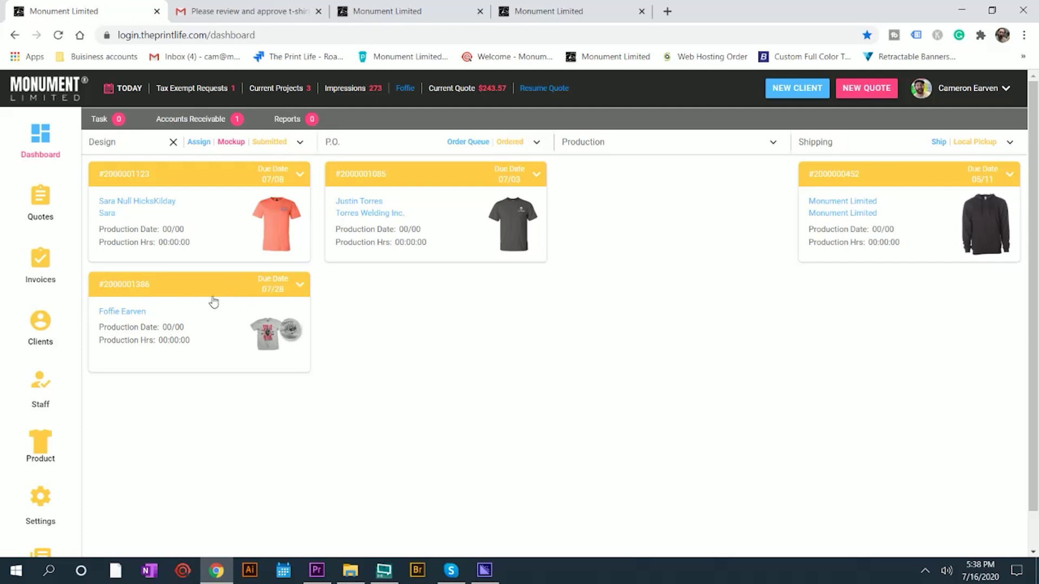
click(266, 11)
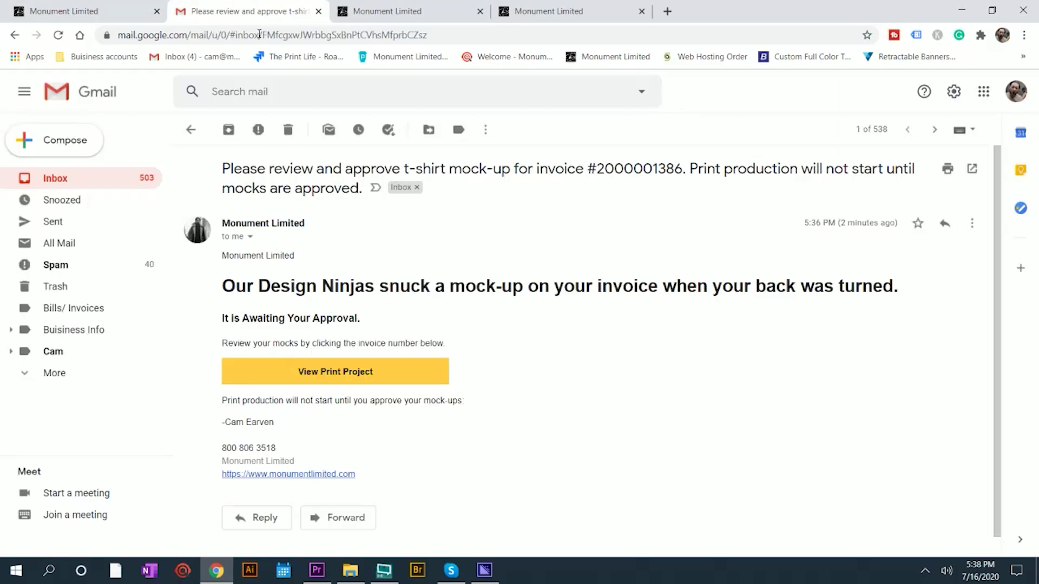
click(47, 178)
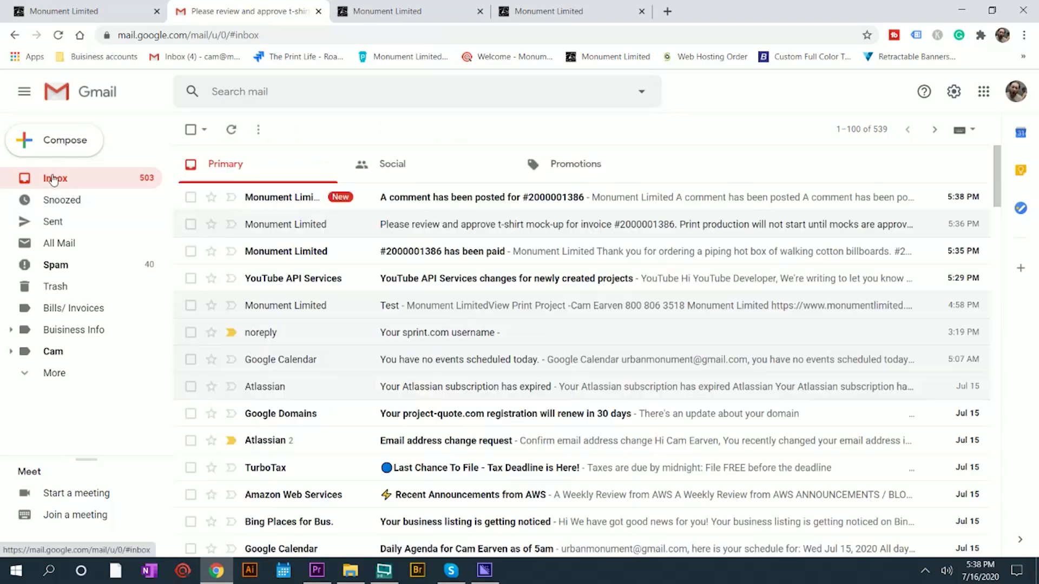
click(457, 209)
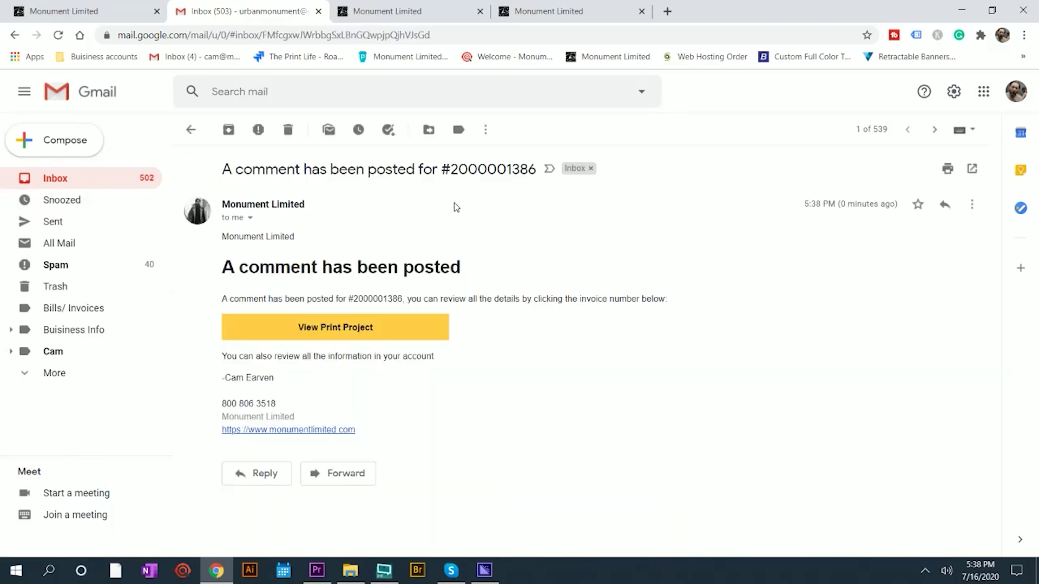
click(321, 331)
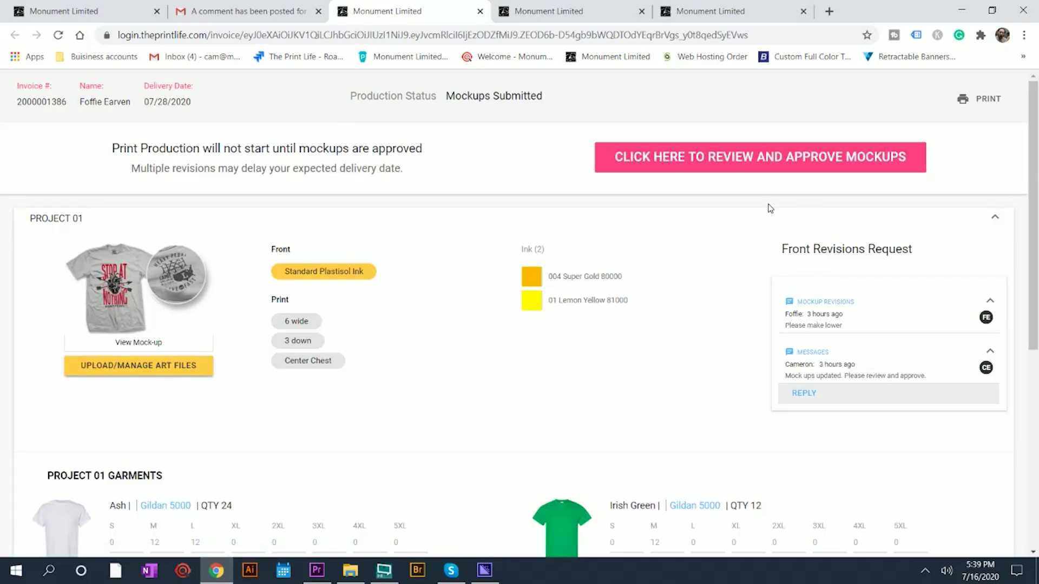
- Approve the t-shirt mockup as the client, entering the approver's name
click(769, 158)
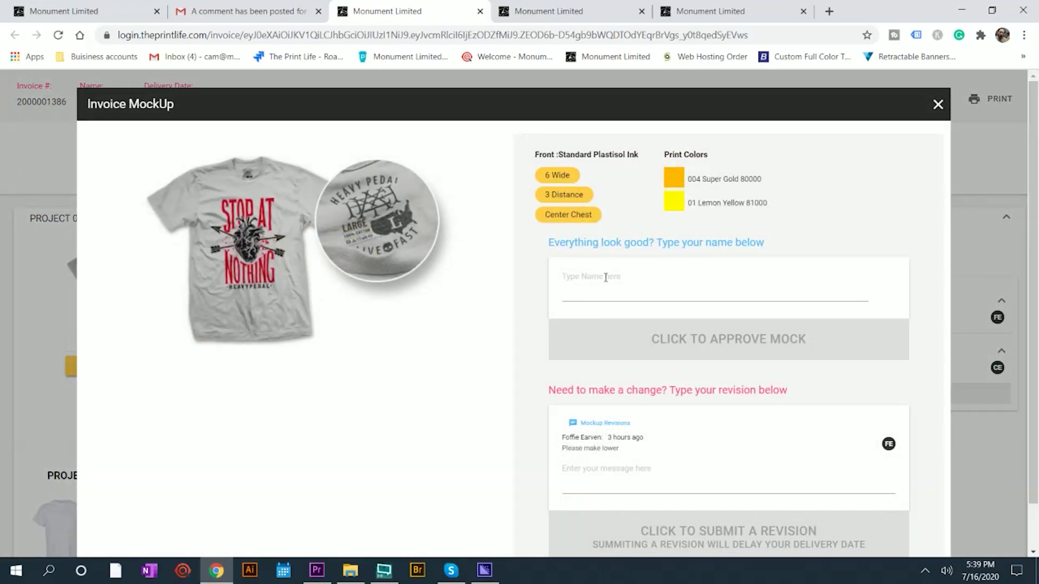
click(606, 277)
text(Cam Earven)
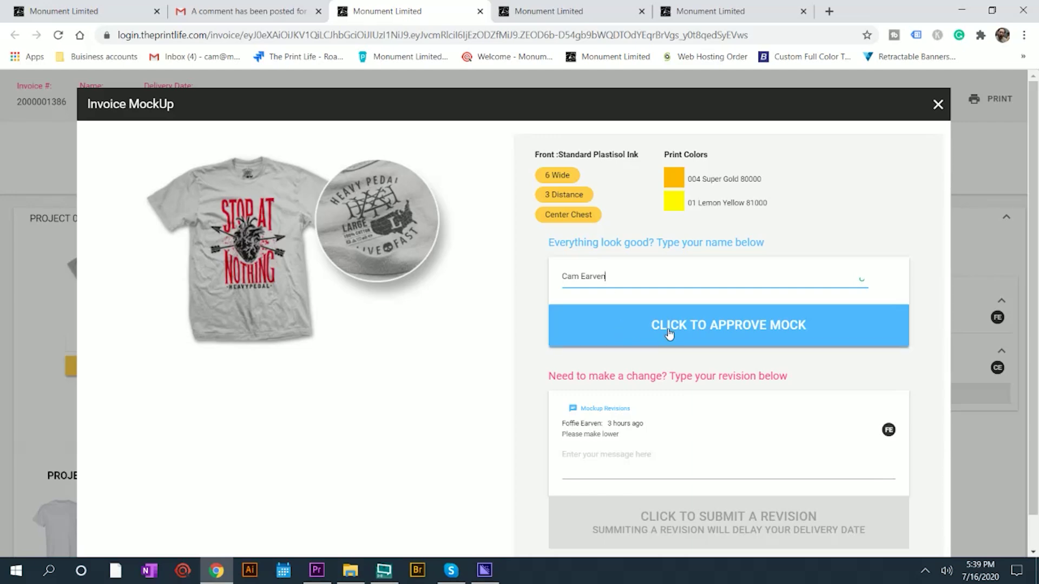
click(670, 334)
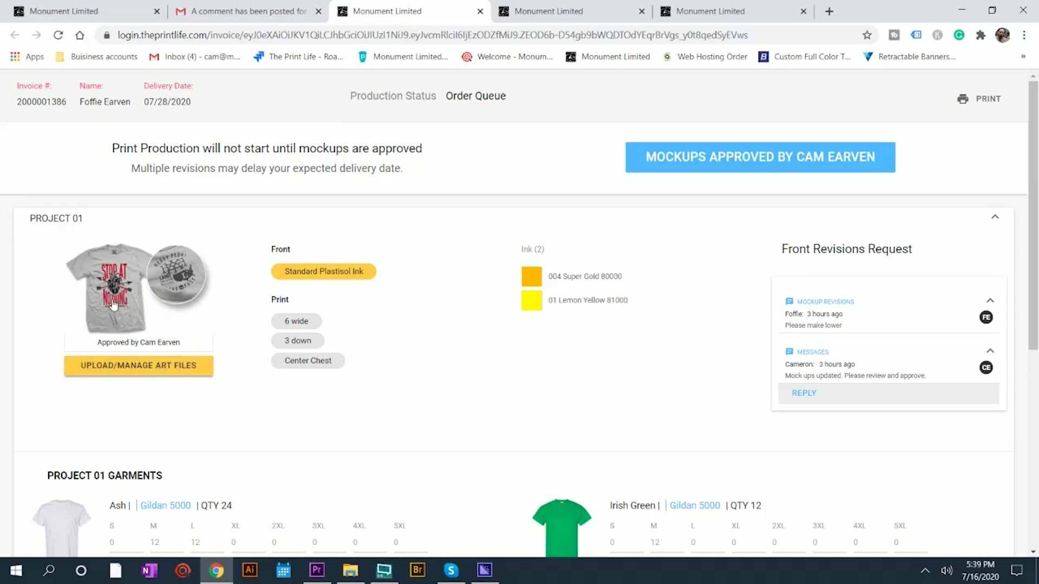
- Reload the admin dashboard and filter the Design column to Submitted jobs
click(118, 10)
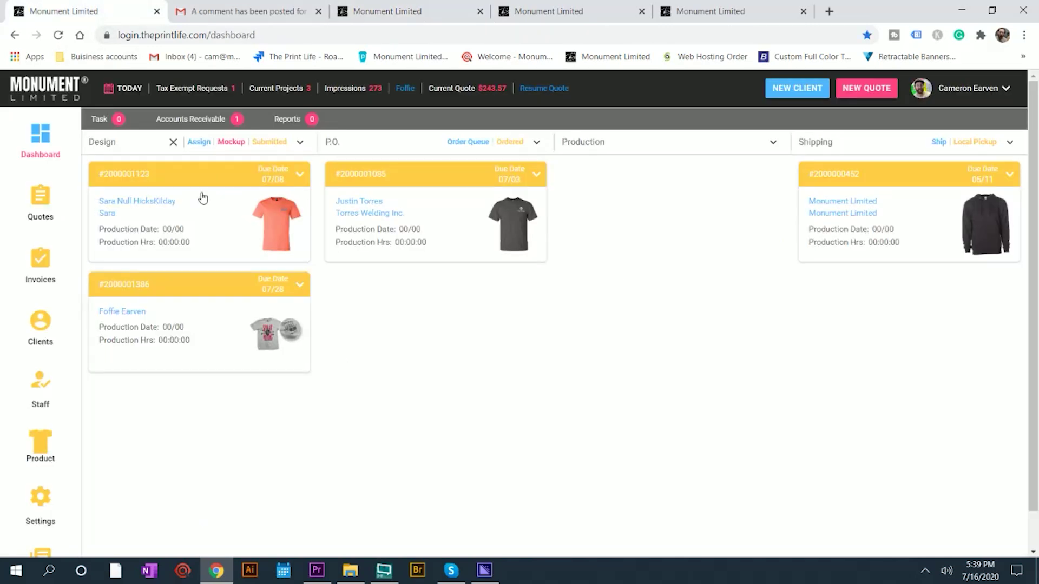
click(80, 34)
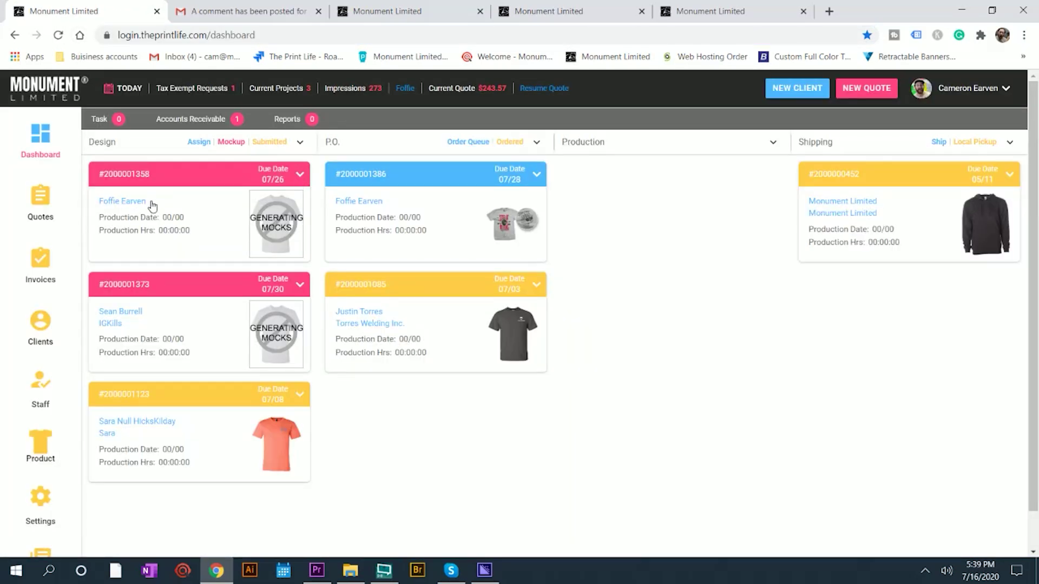
click(266, 142)
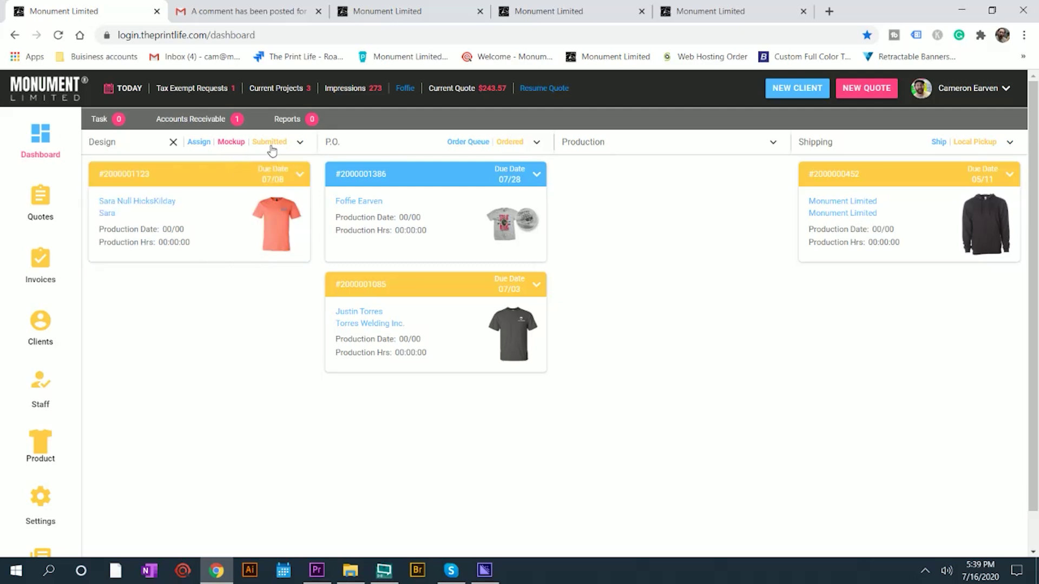
click(382, 178)
scroll(375, 239, down, 1)
scroll(372, 238, down, 5)
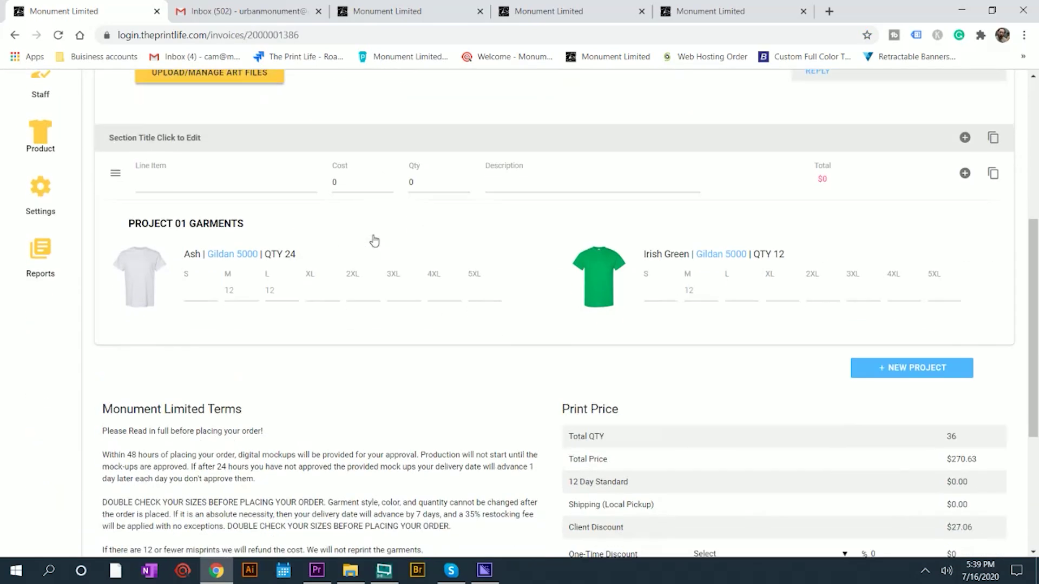
scroll(373, 238, up, 5)
scroll(374, 239, up, 1)
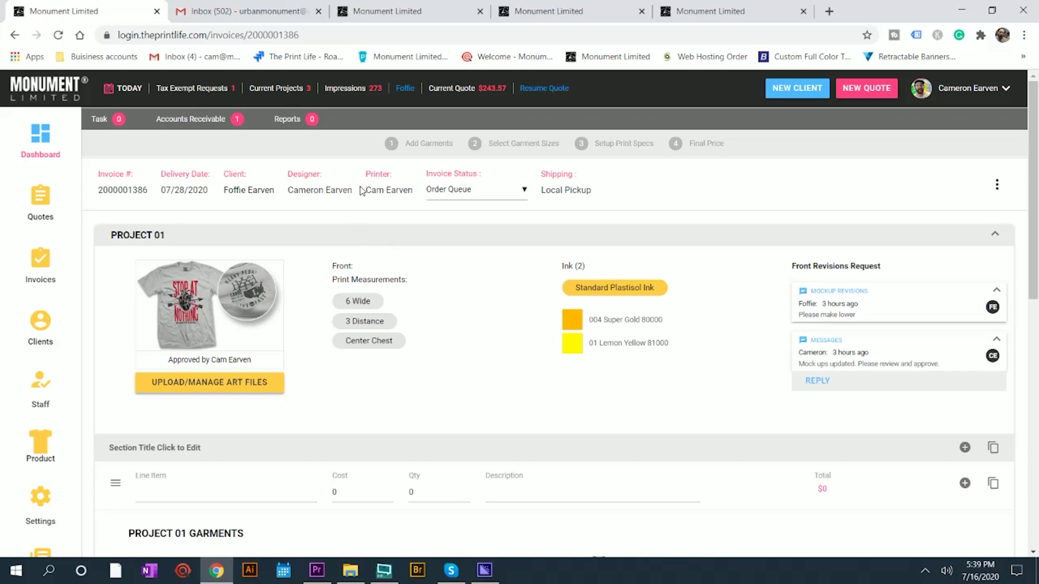
scroll(475, 202, down, 6)
scroll(232, 234, up, 6)
scroll(40, 325, down, 5)
mouse_move(40, 176)
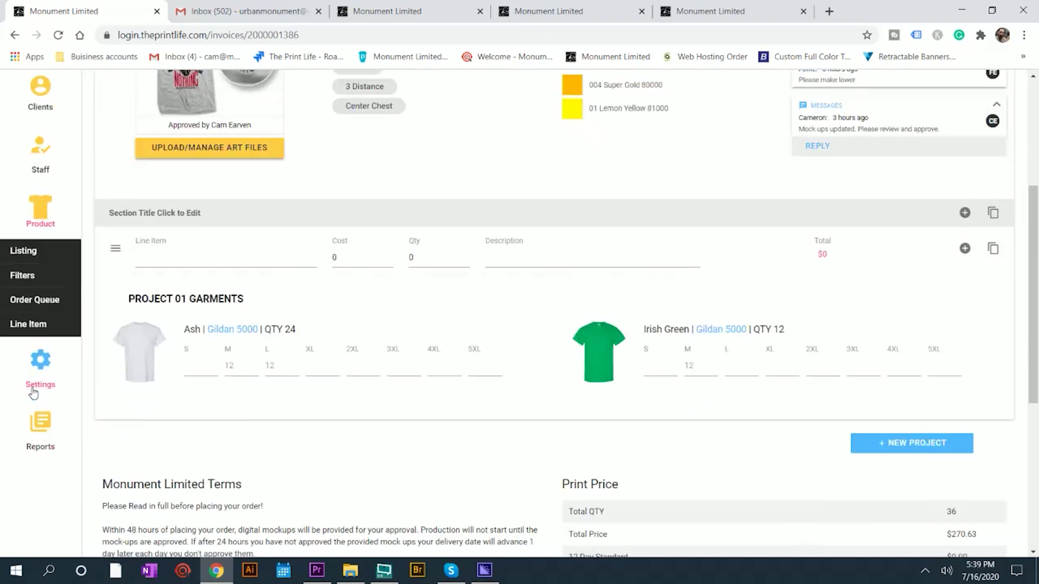
click(35, 264)
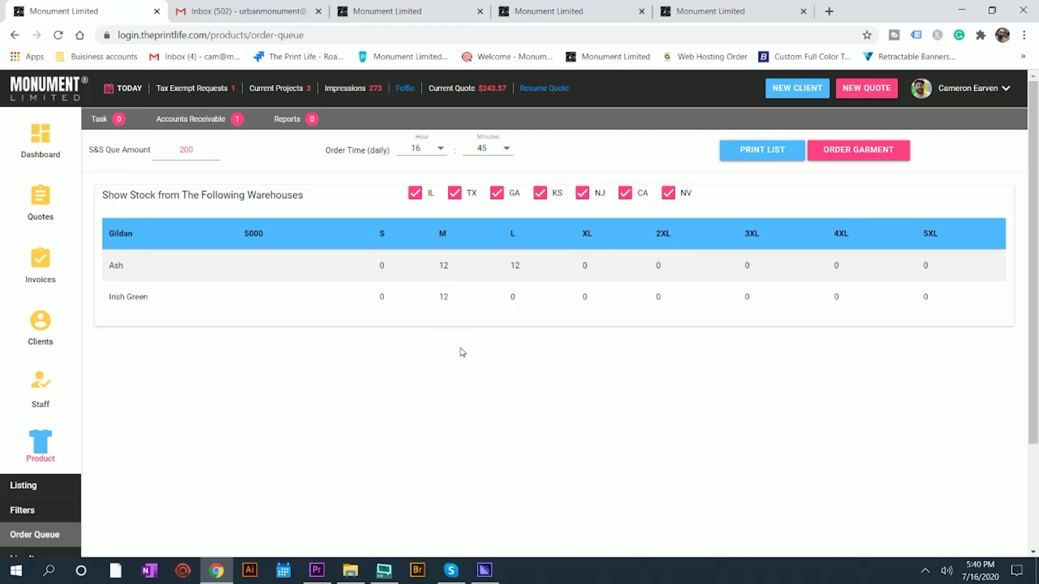
click(37, 134)
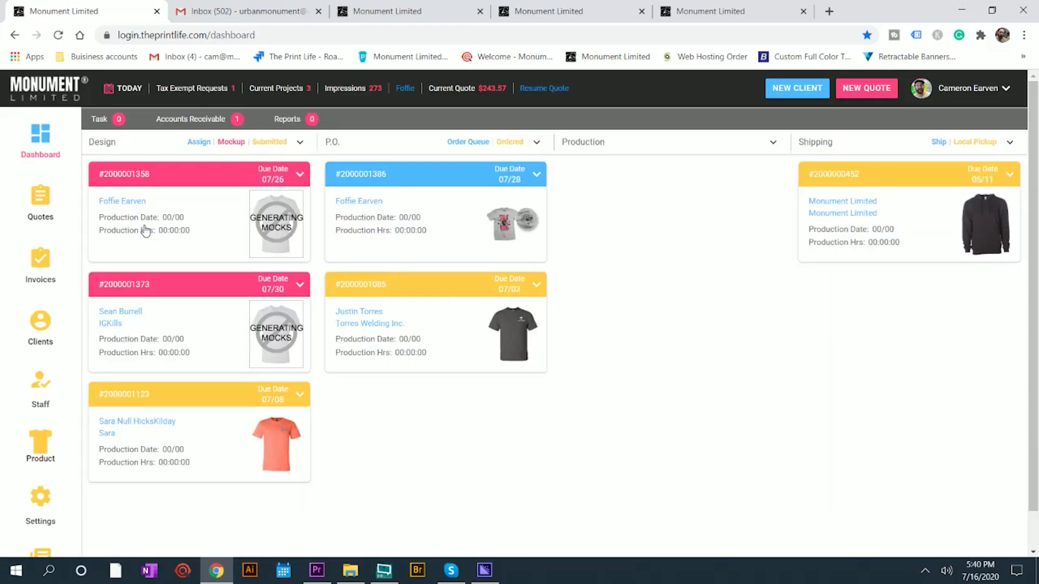